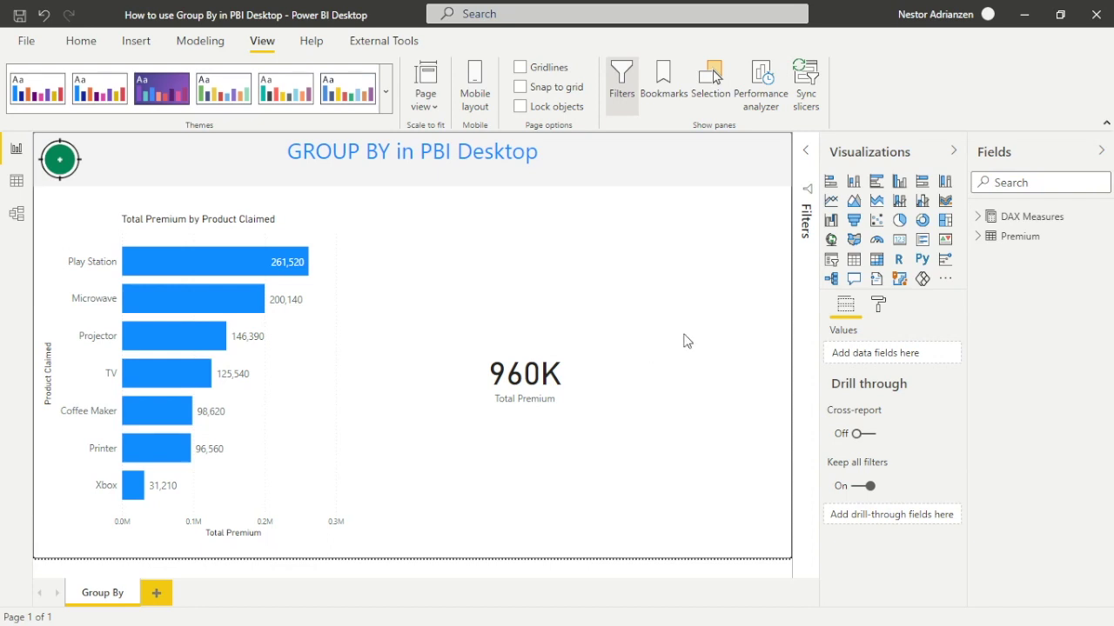
Examine the fields of the Premium table and the DAX formula of the Total Premium measure.
click(977, 236)
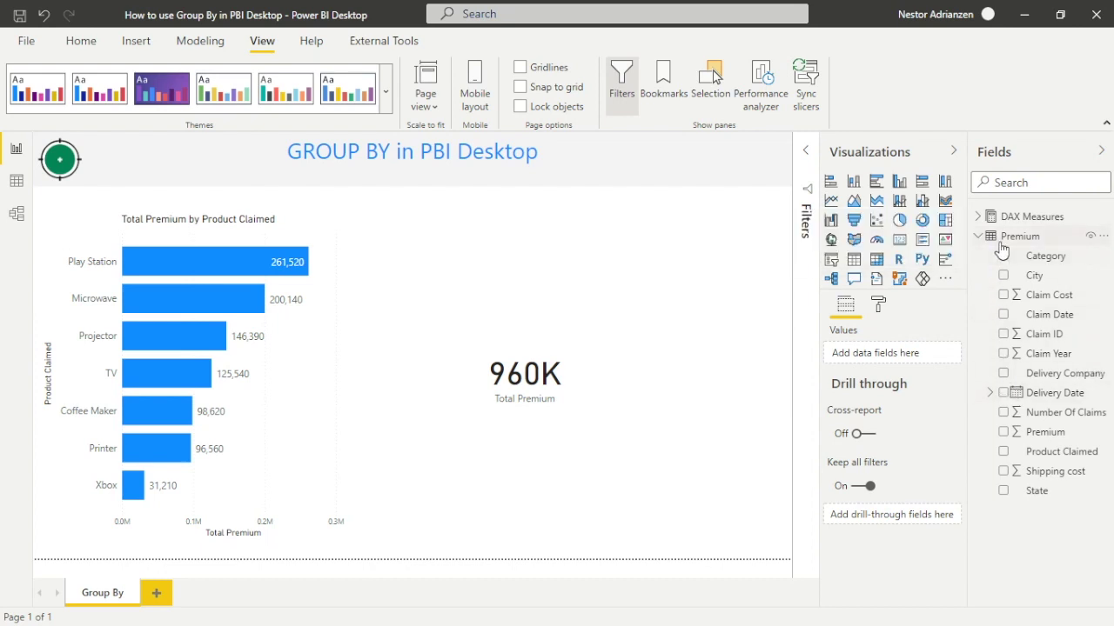
click(980, 219)
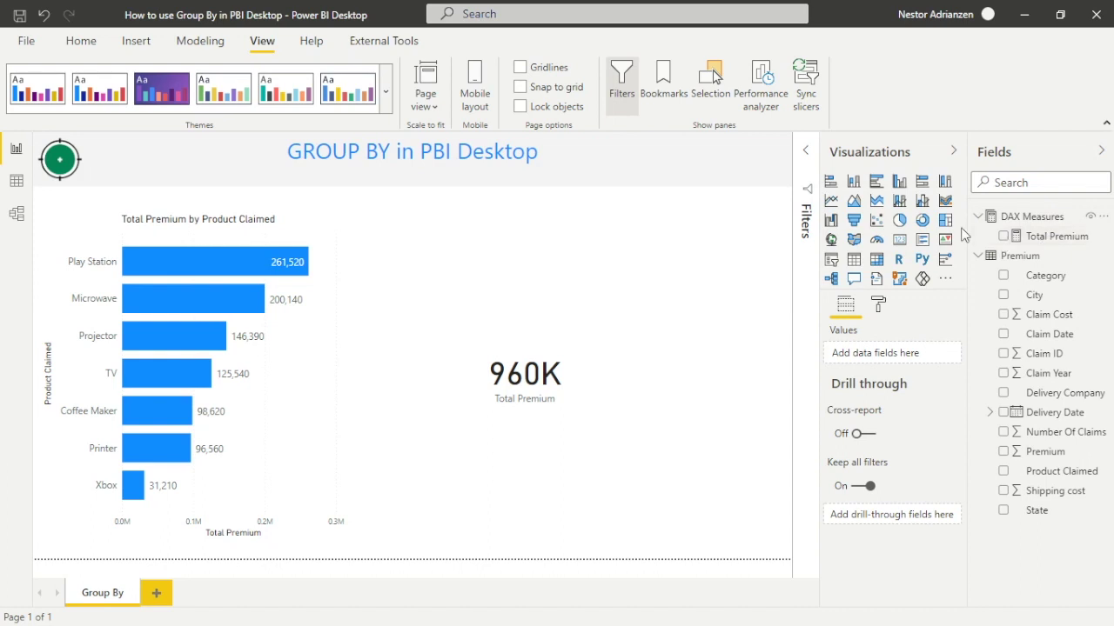
click(1043, 236)
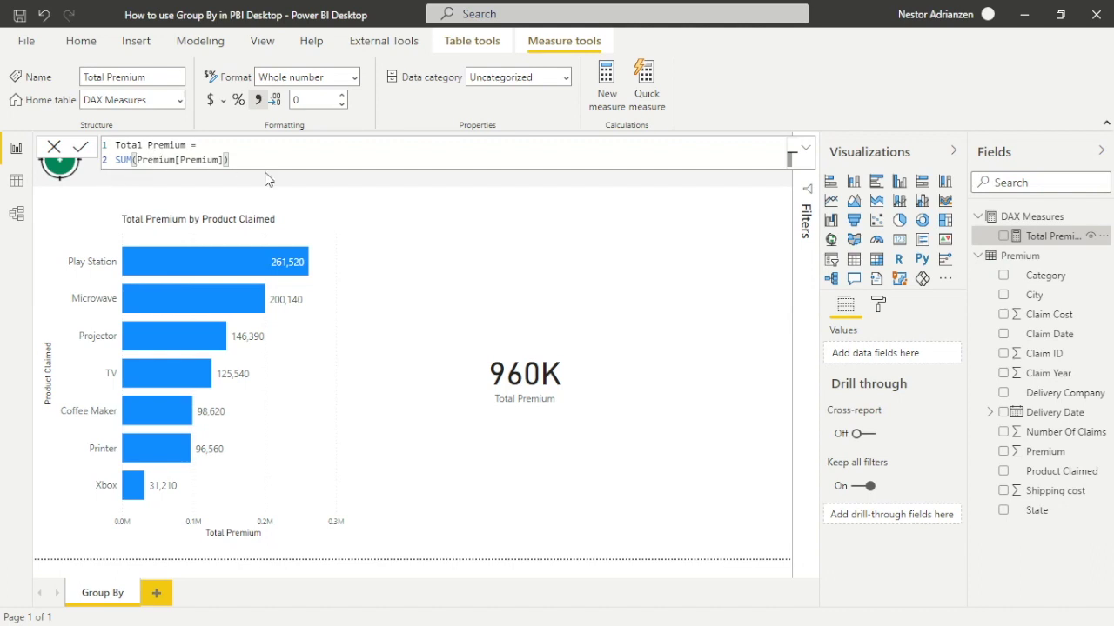
click(795, 155)
click(807, 156)
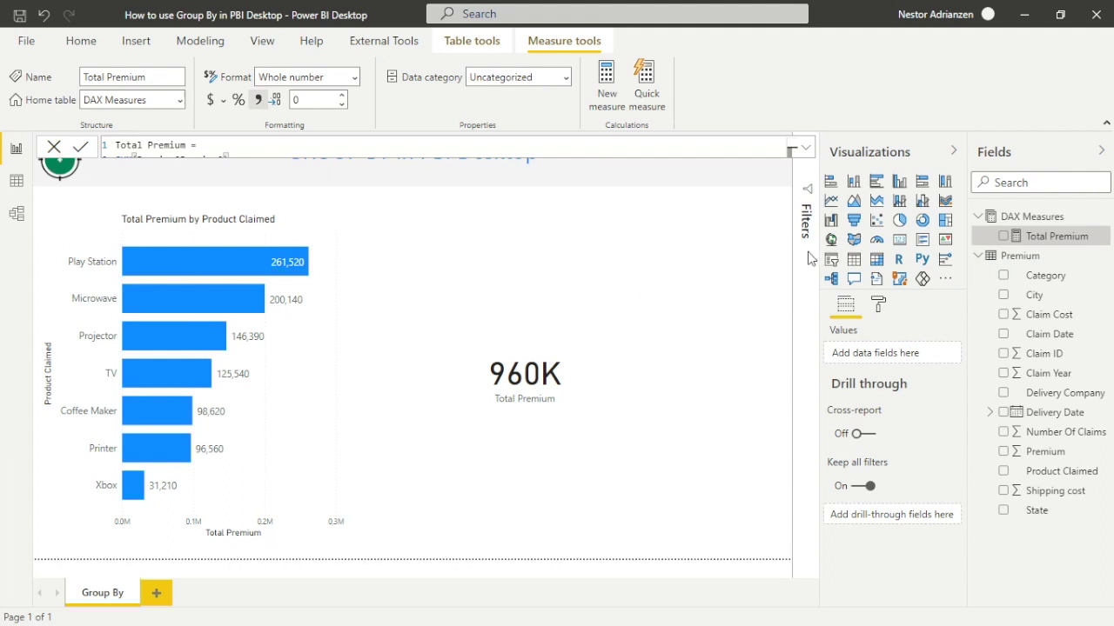
click(979, 219)
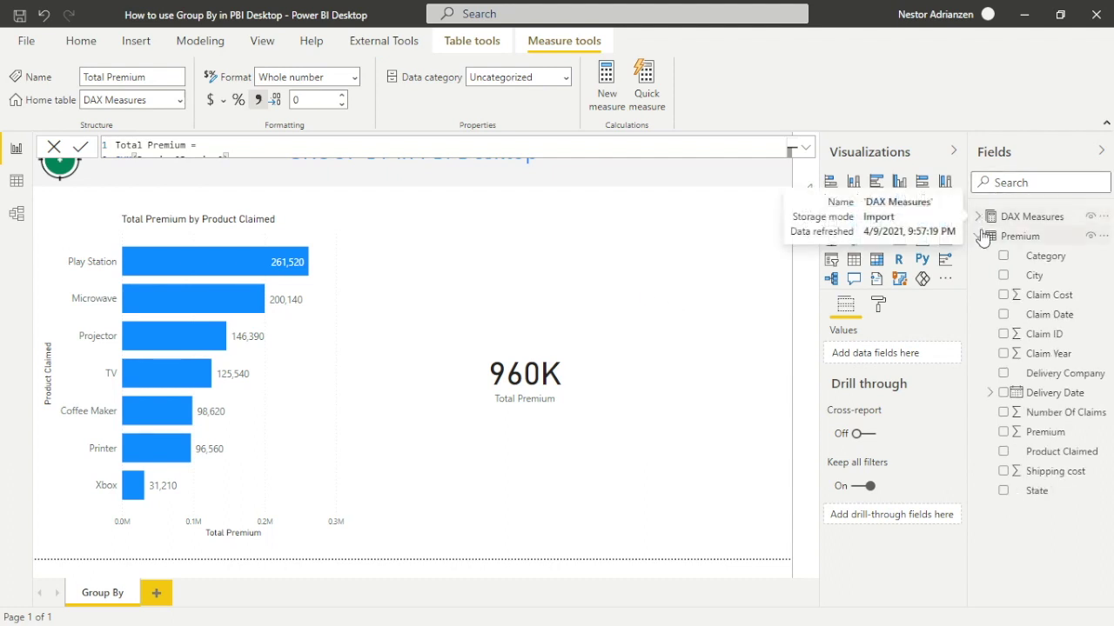
click(981, 237)
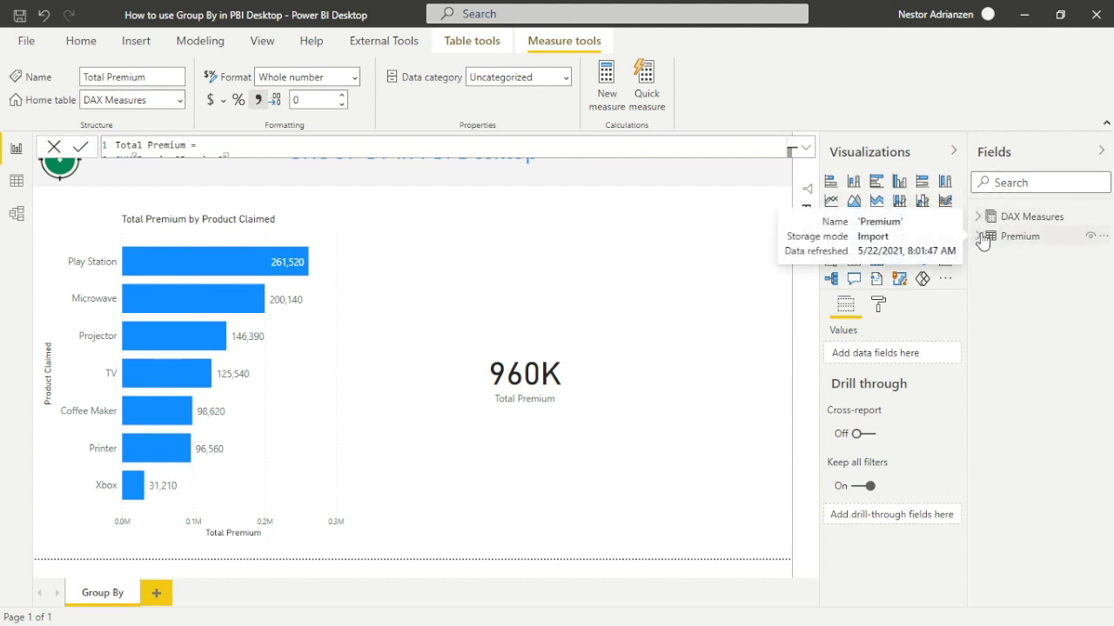
click(980, 237)
Look through the rows of the Premium table in the data view and return to the report page.
click(15, 180)
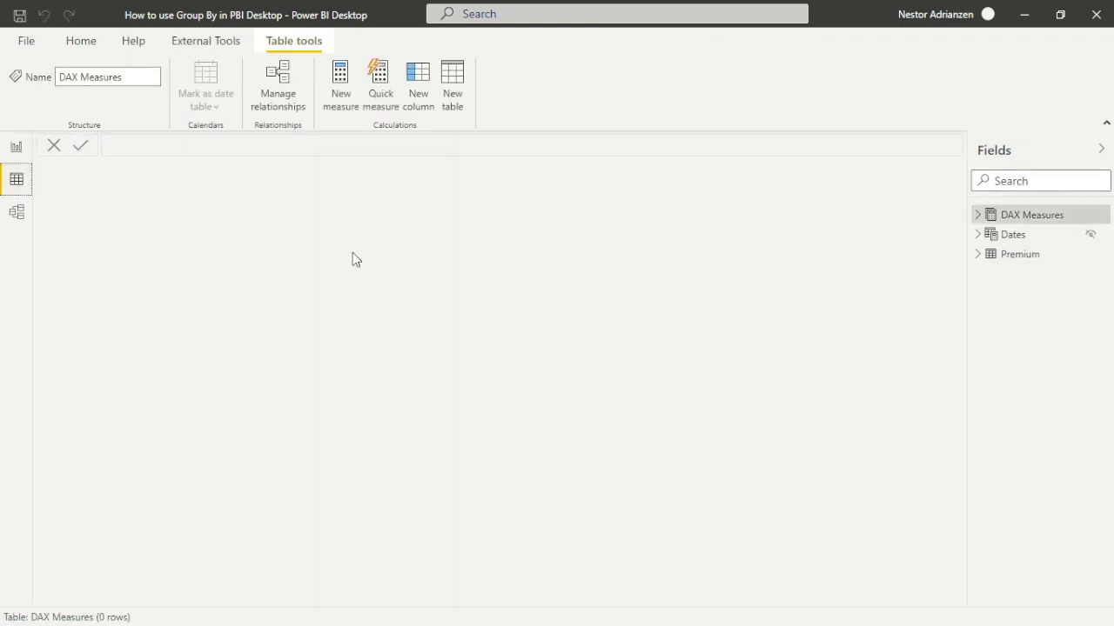
click(1024, 254)
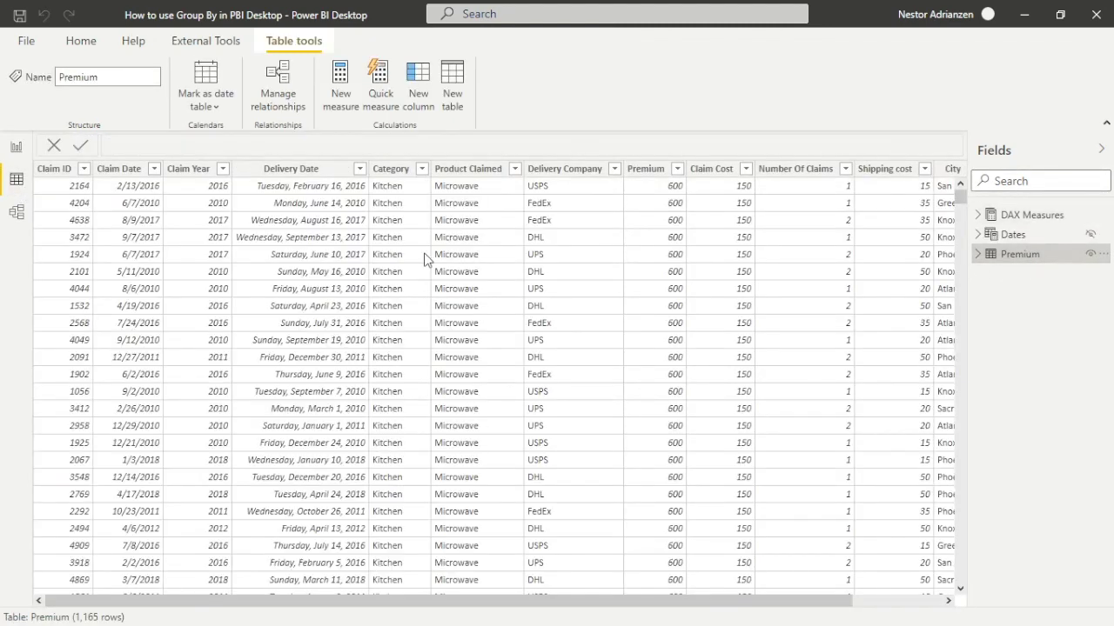
scroll(391, 340, down, 10)
scroll(390, 340, up, 10)
click(17, 147)
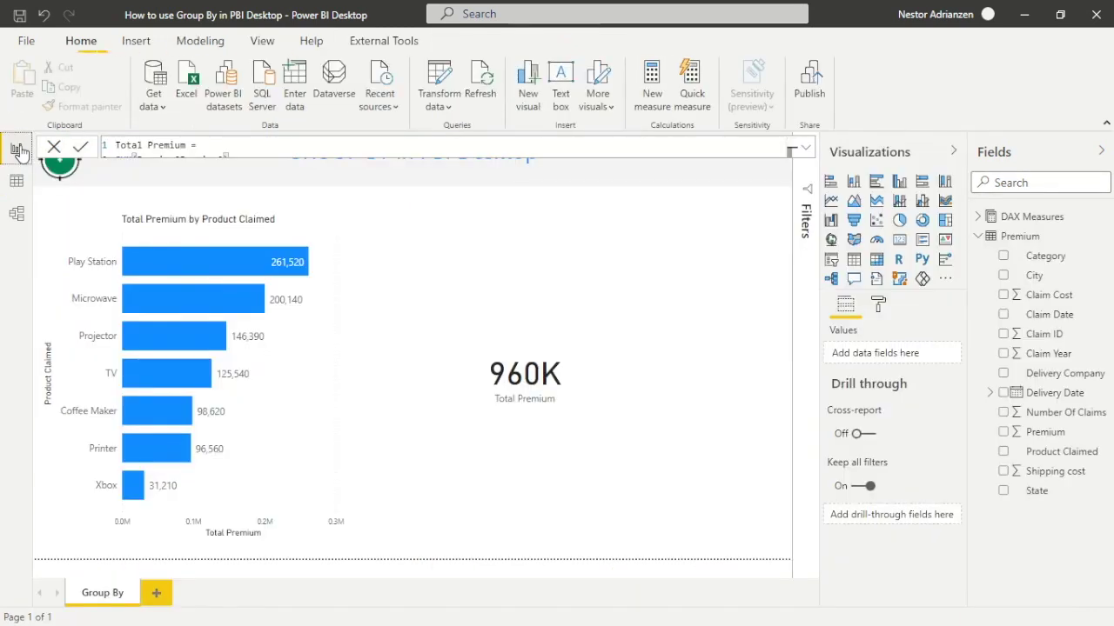
Create a new blank report and dismiss its start screen.
click(32, 46)
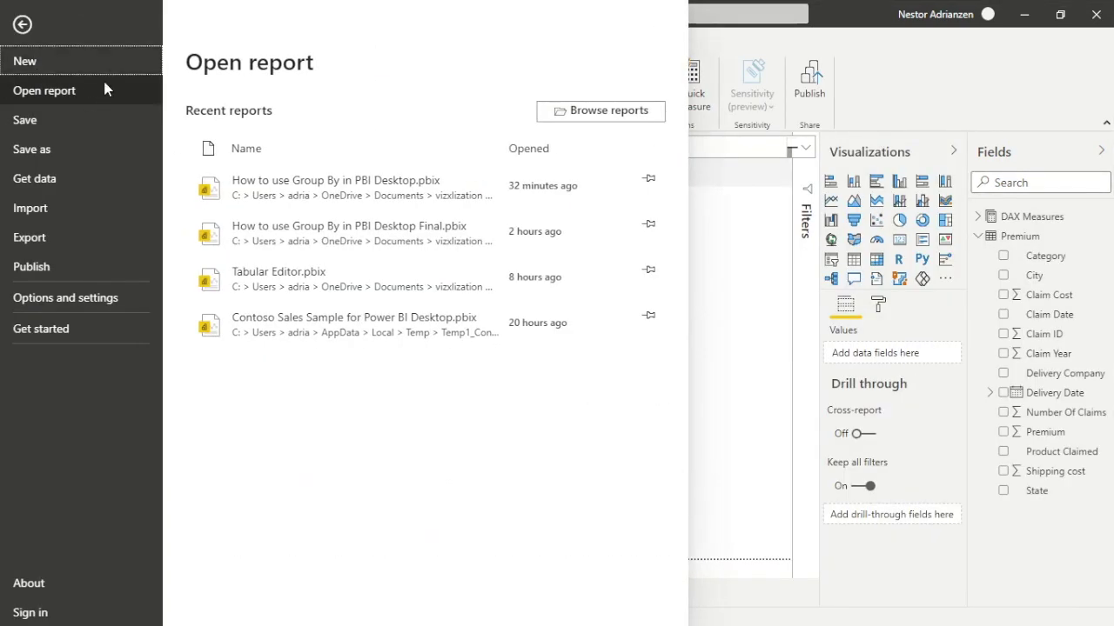
click(117, 62)
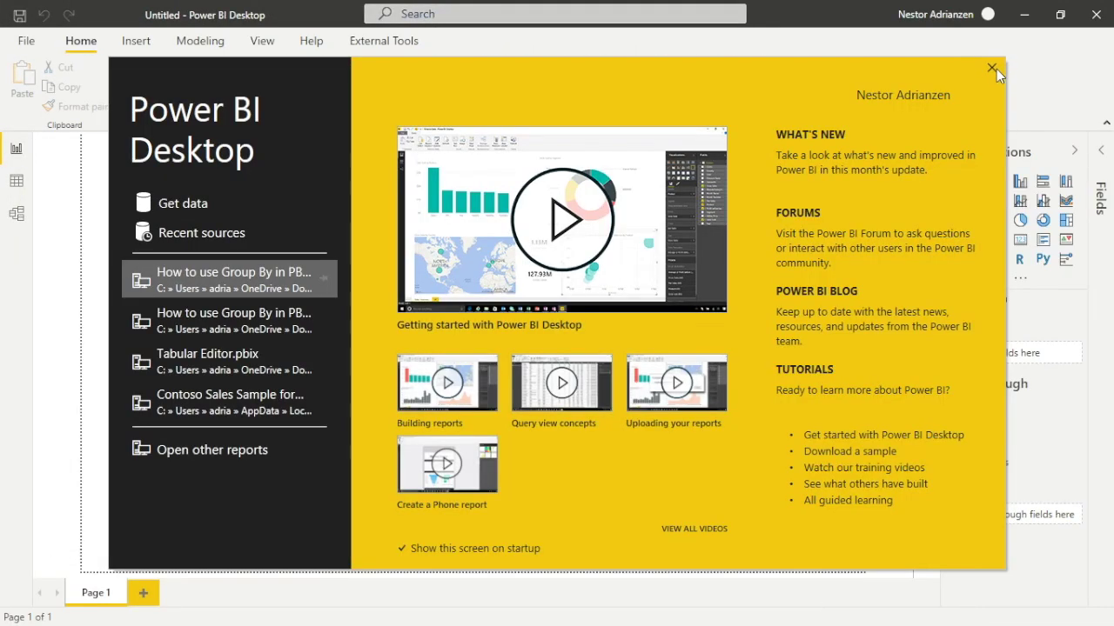
click(996, 71)
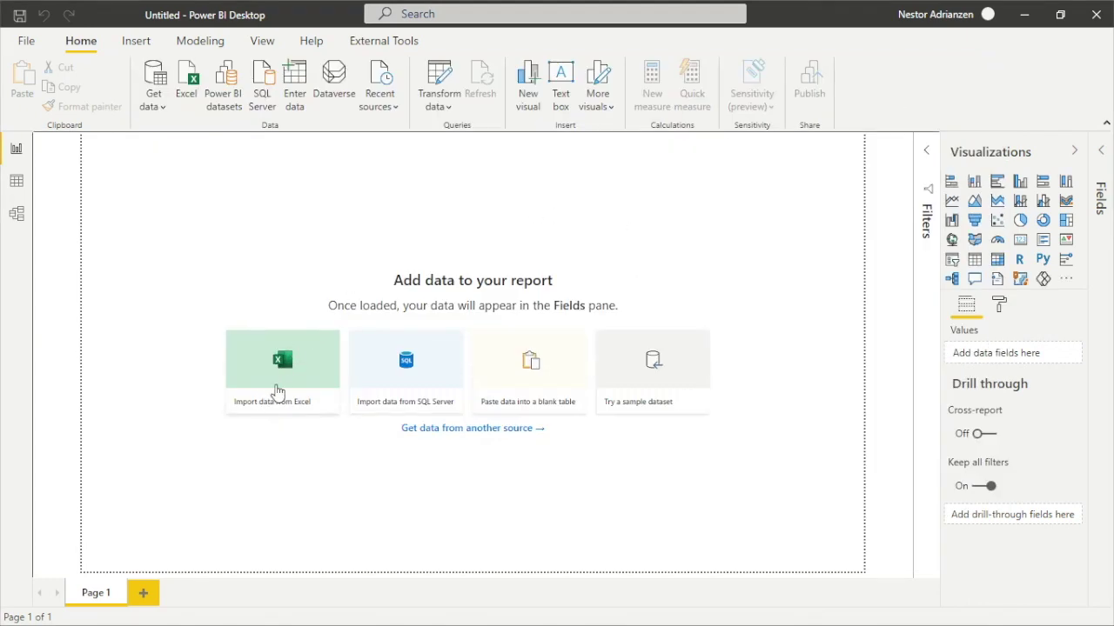
Import the Premium1 table from the Premium Excel workbook and open it for transformation in Power Query Editor.
click(294, 370)
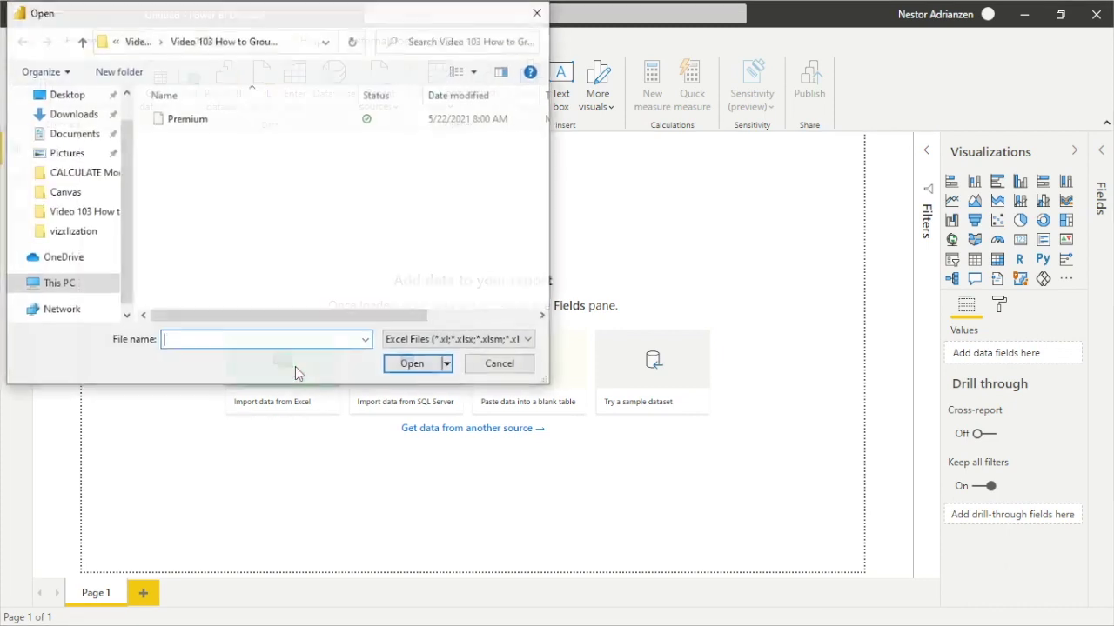
click(209, 124)
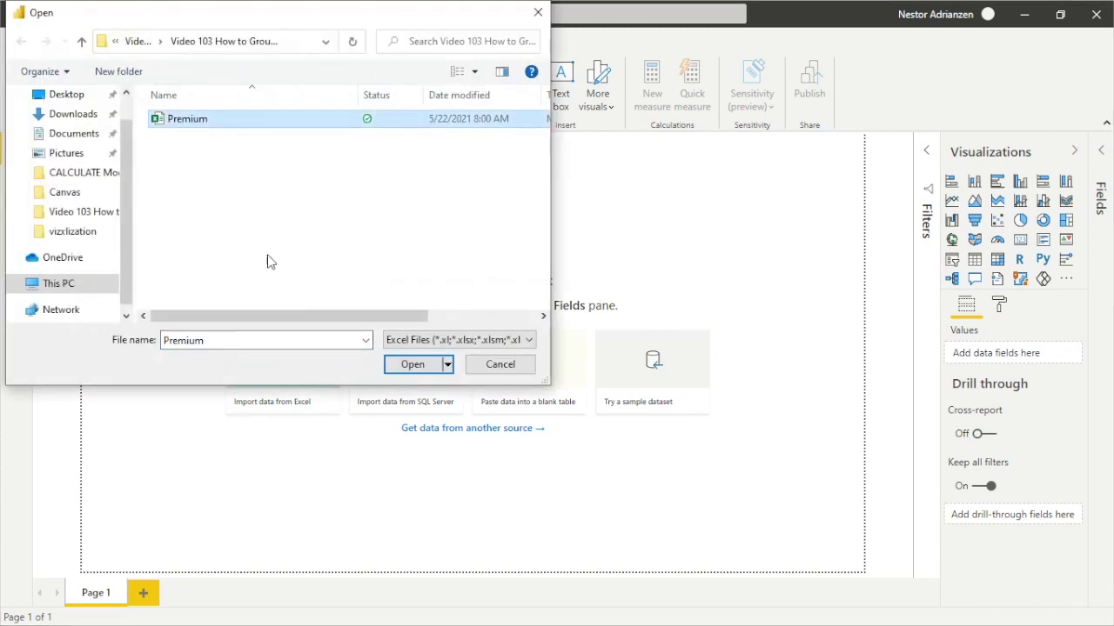
click(412, 365)
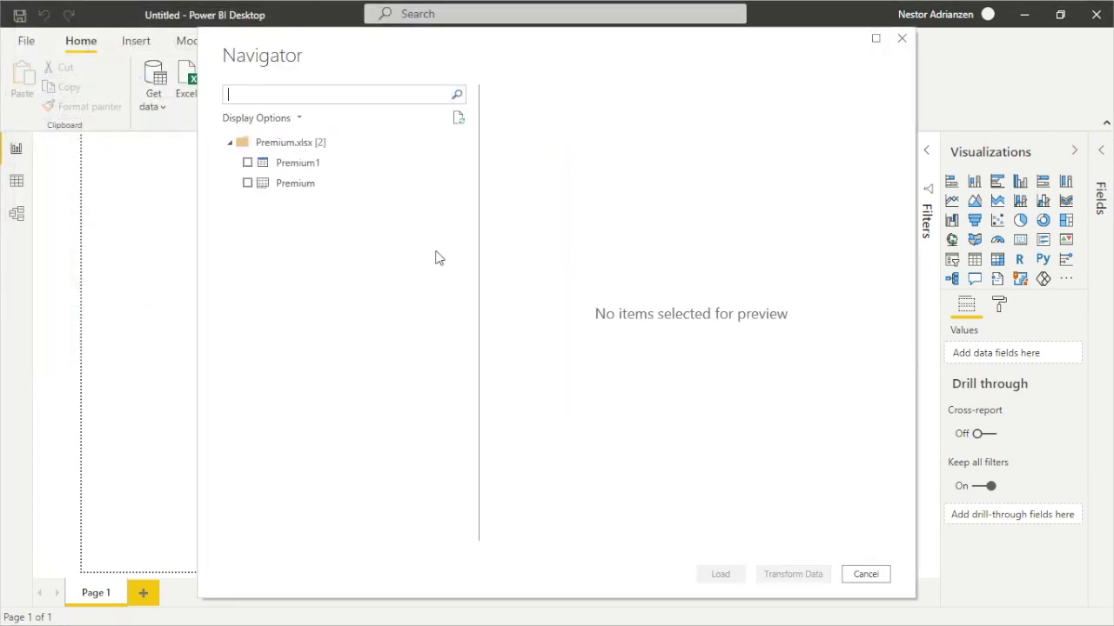
click(248, 163)
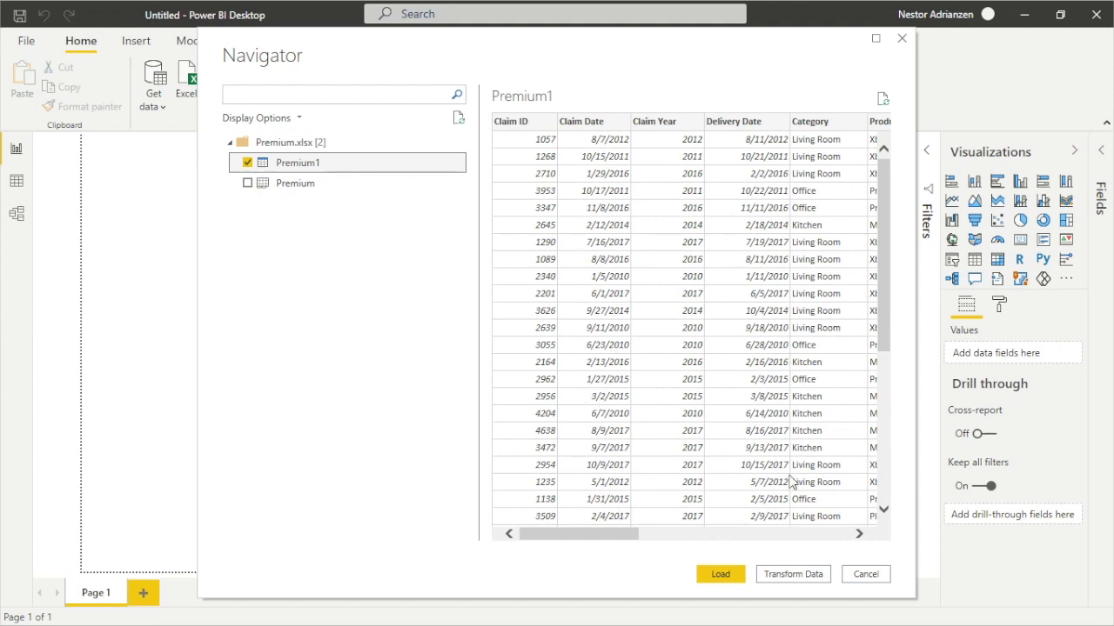
click(794, 575)
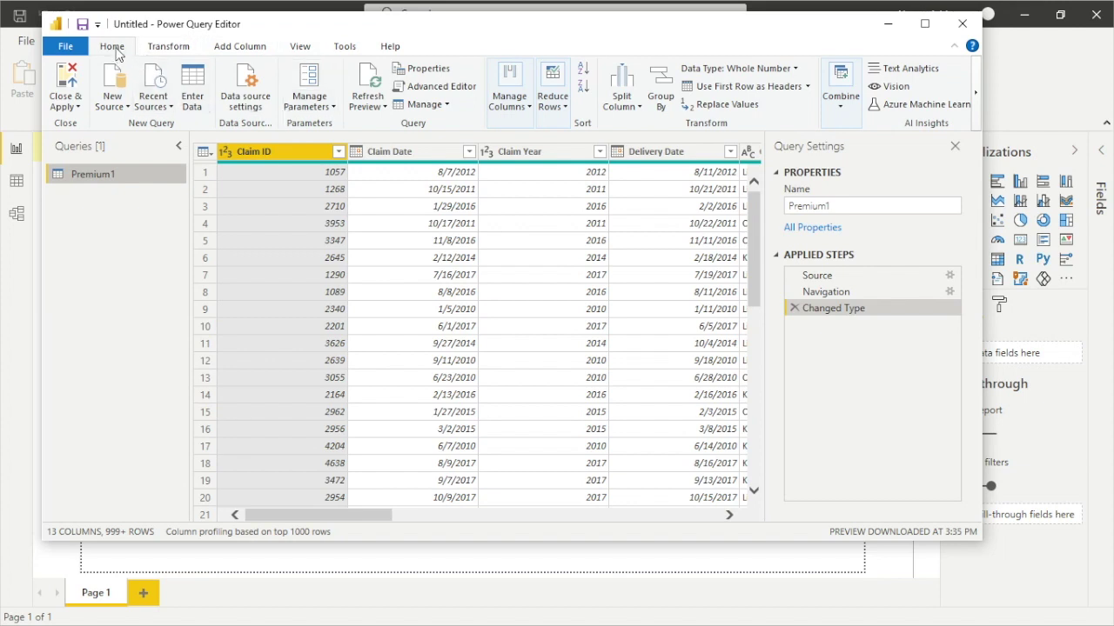
Set up an advanced Group By on Premium1 with Claim Year, Category and Product Claimed as grouping columns.
click(660, 103)
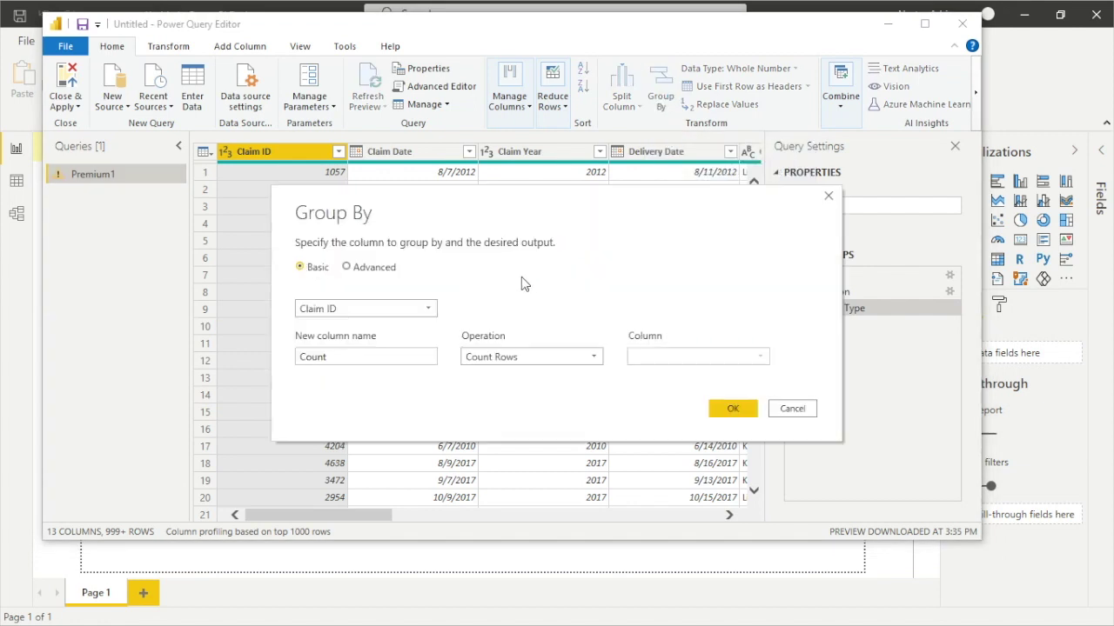
click(347, 268)
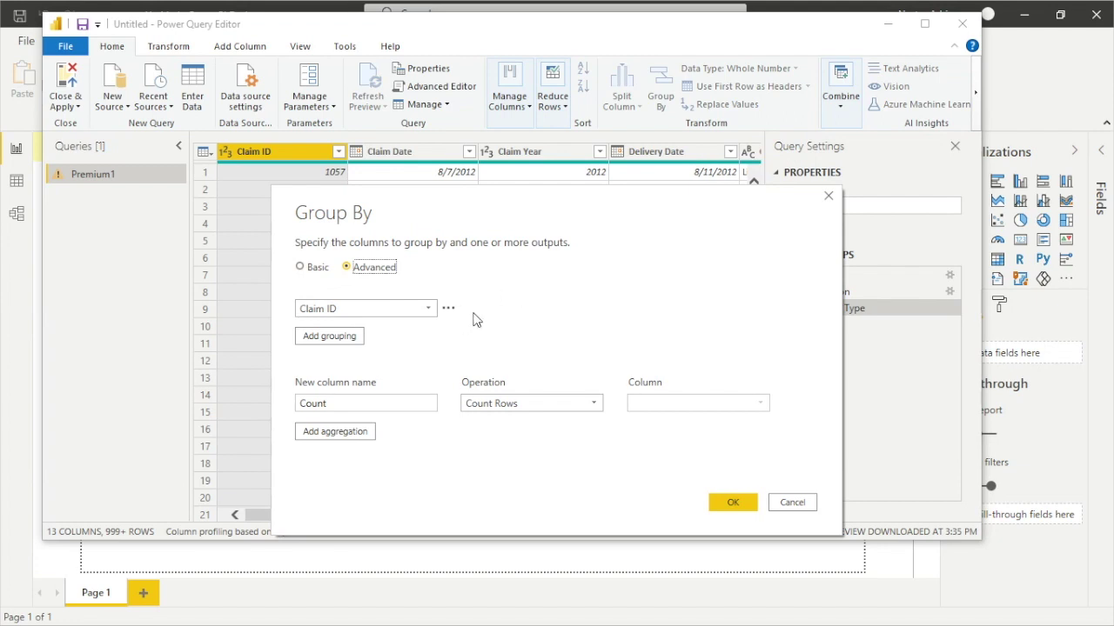
click(422, 308)
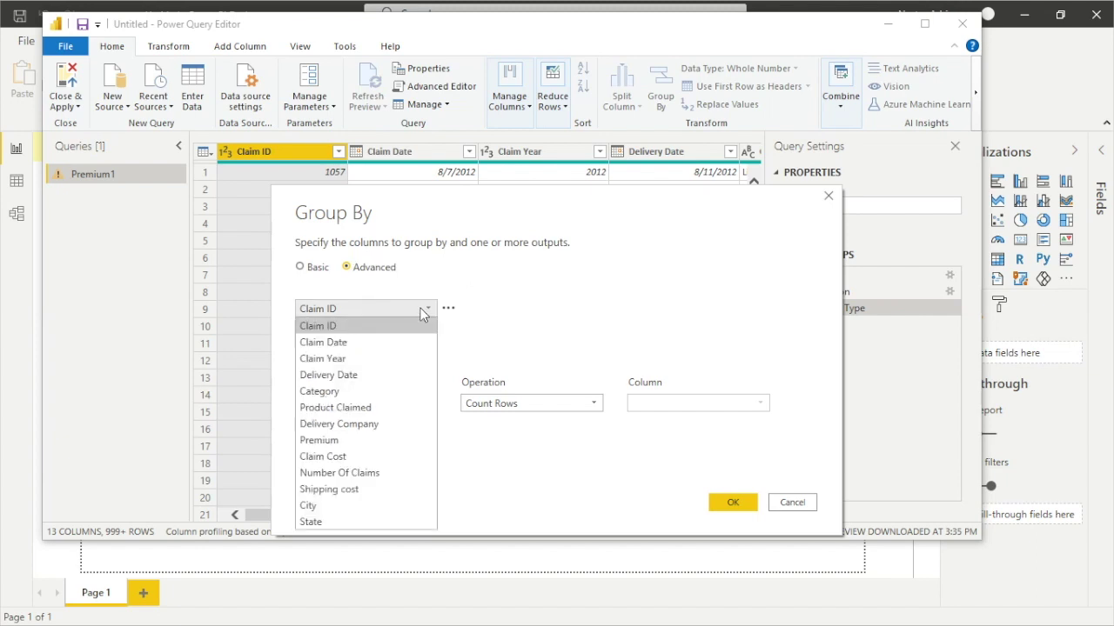
click(364, 359)
click(338, 341)
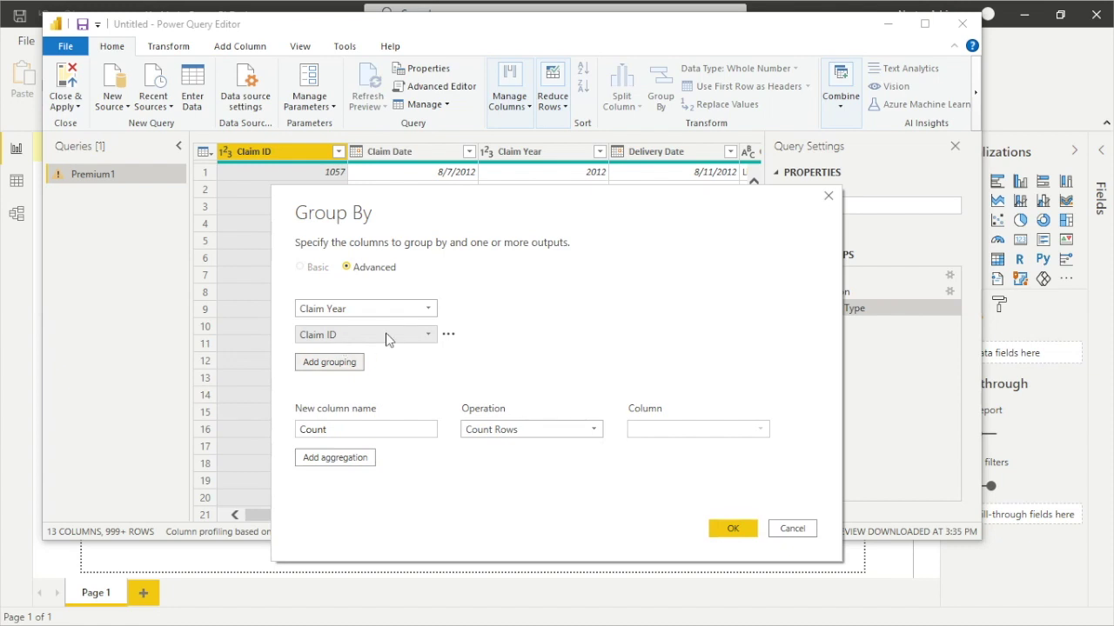
click(387, 339)
click(359, 418)
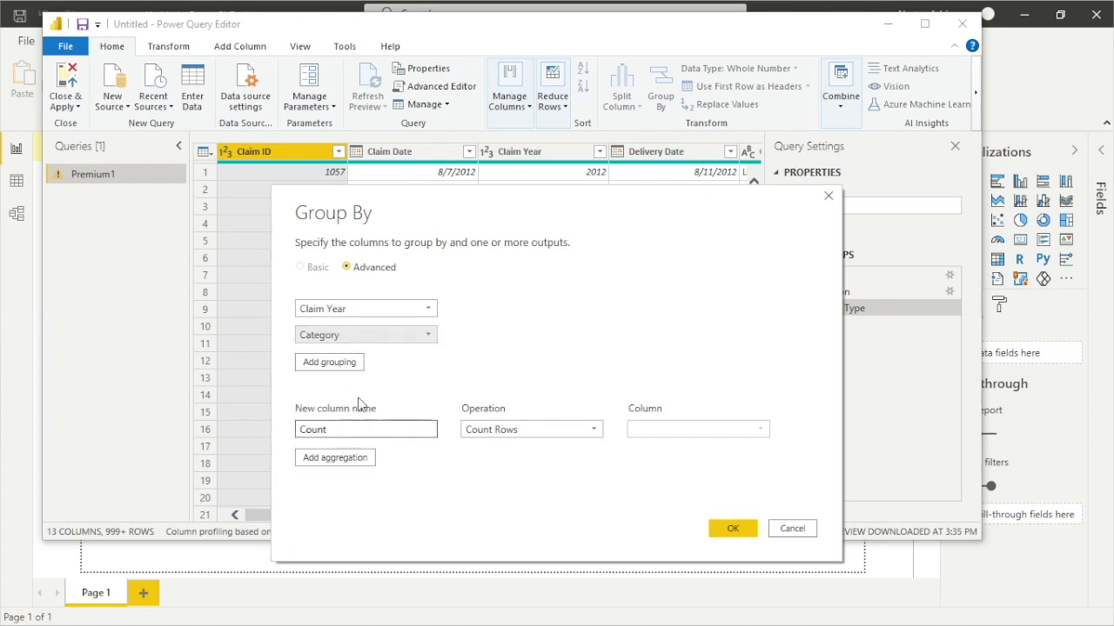
click(357, 363)
click(416, 362)
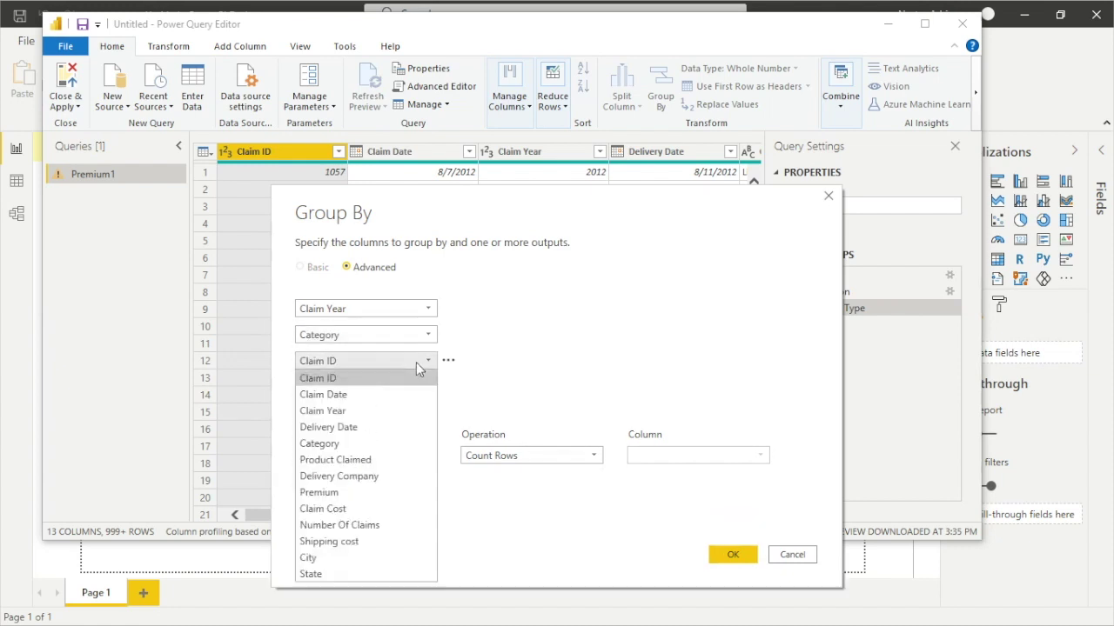
click(373, 461)
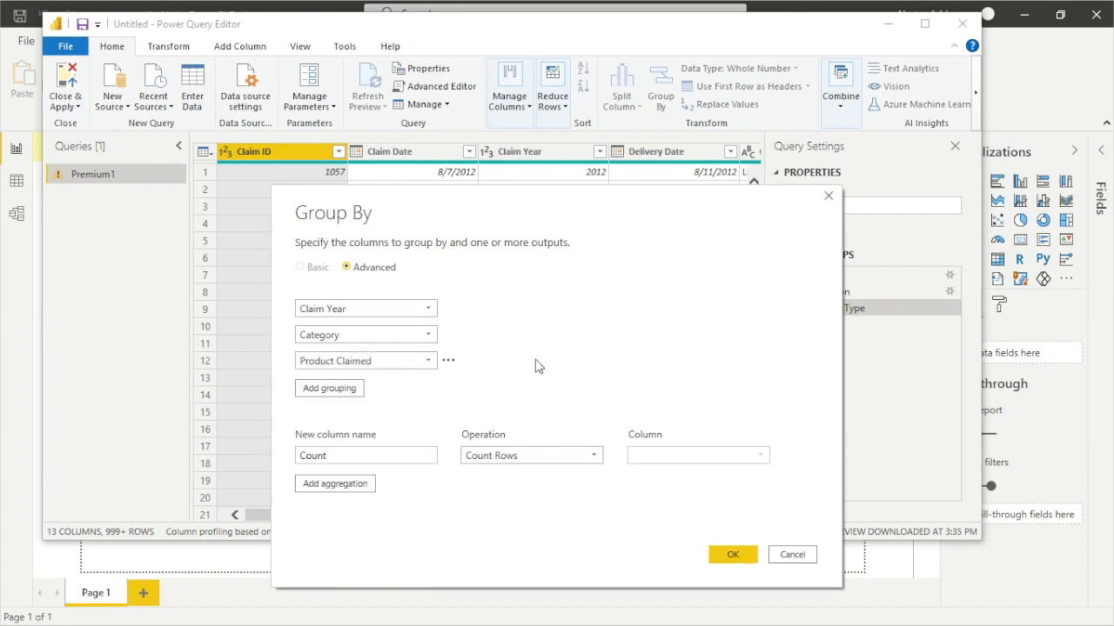
Define the first aggregation as a column named Total Premium that sums the Premium column.
click(370, 453)
drag(370, 453, 246, 458)
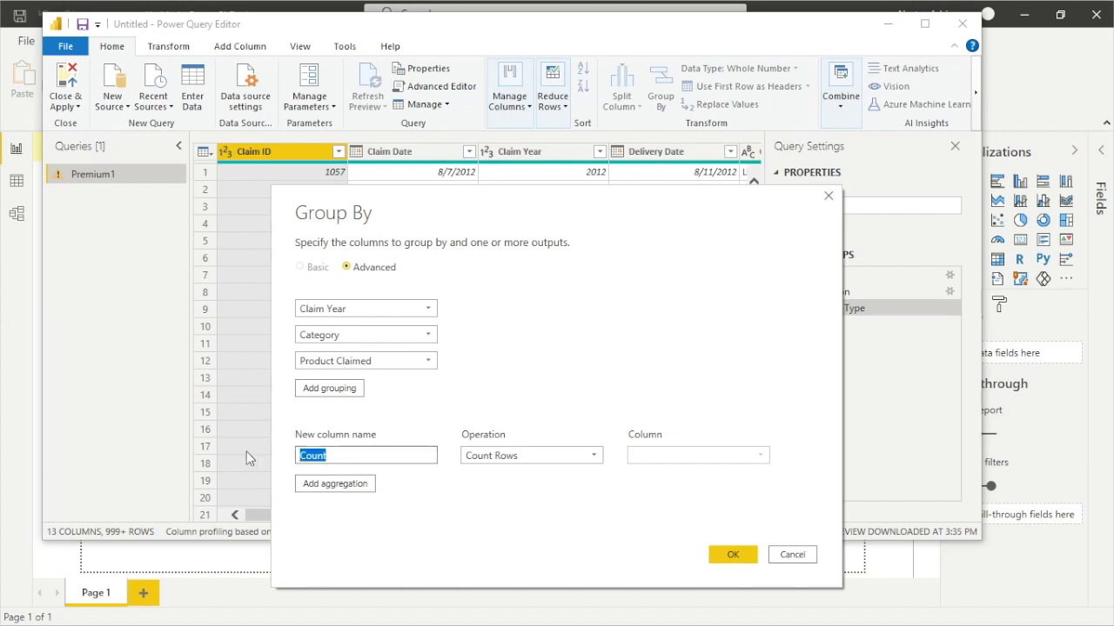
text(Total Premium)
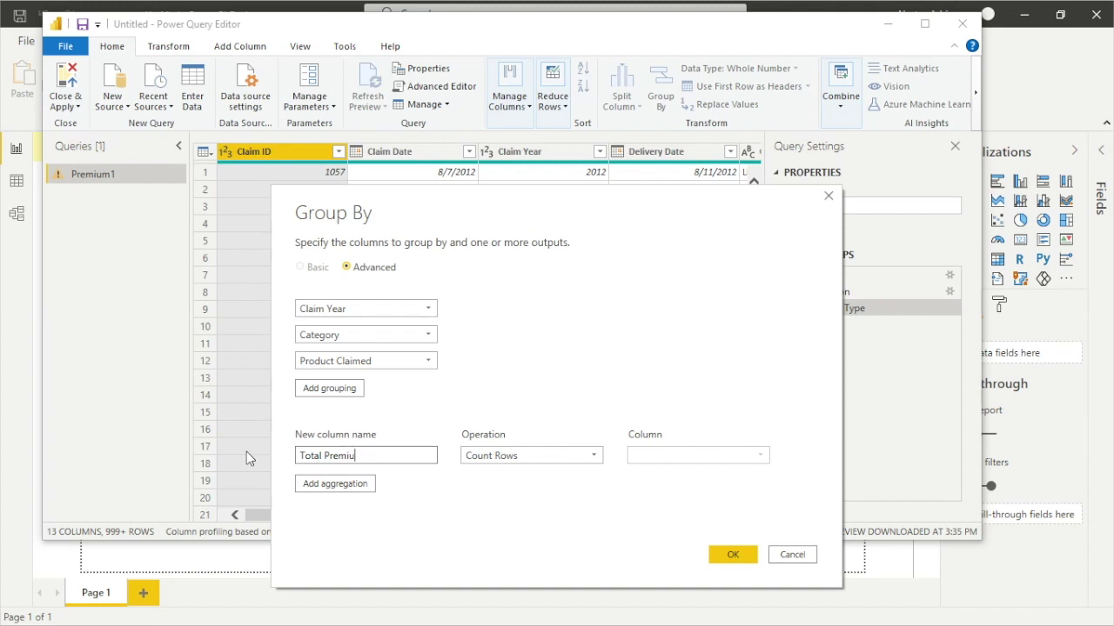
click(518, 458)
click(507, 470)
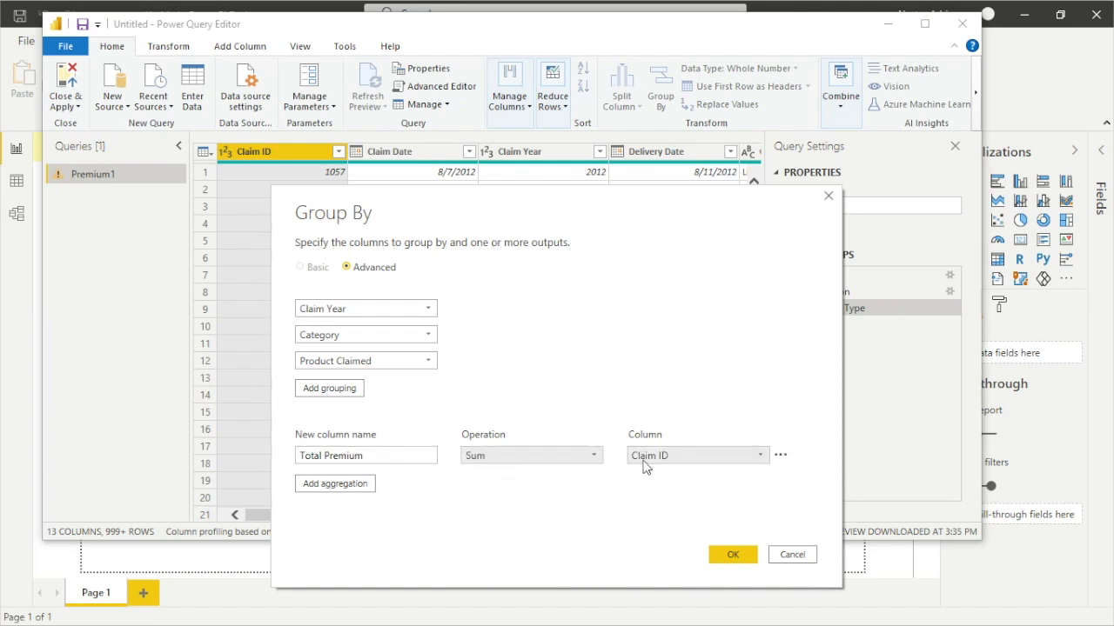
click(673, 458)
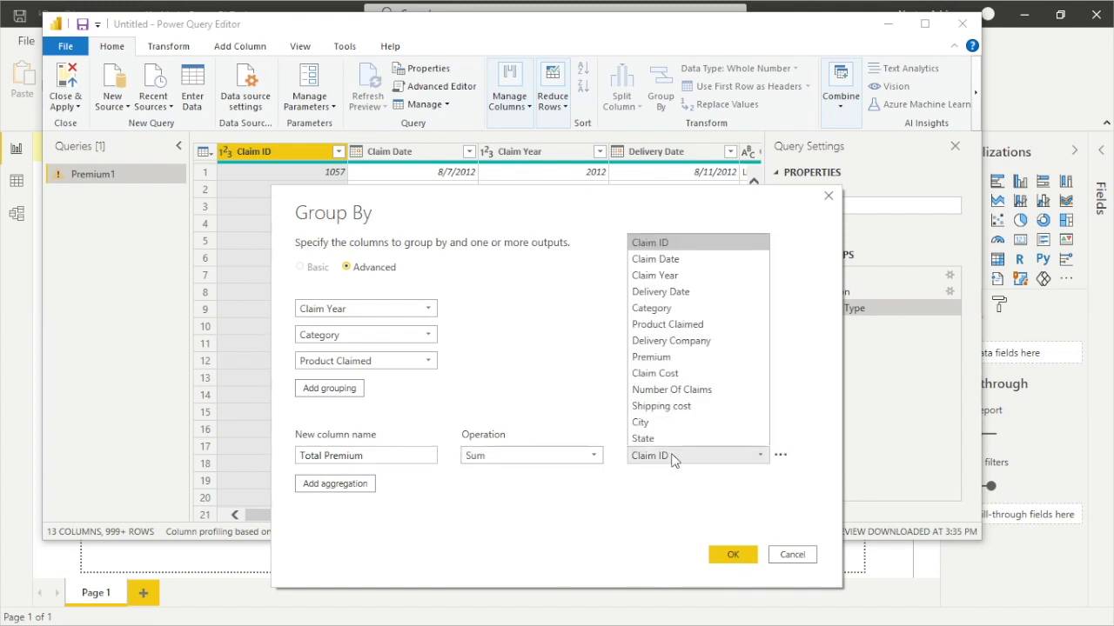
click(670, 364)
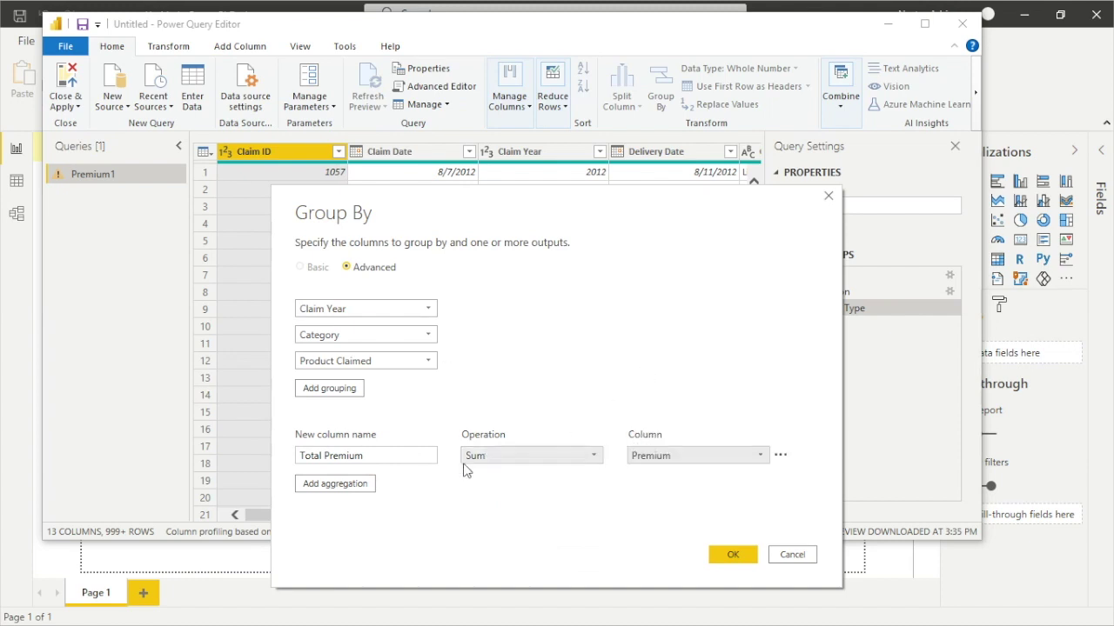
Add a second aggregation named Total Shipping Cost that sums the Shipping cost column.
click(354, 484)
click(403, 481)
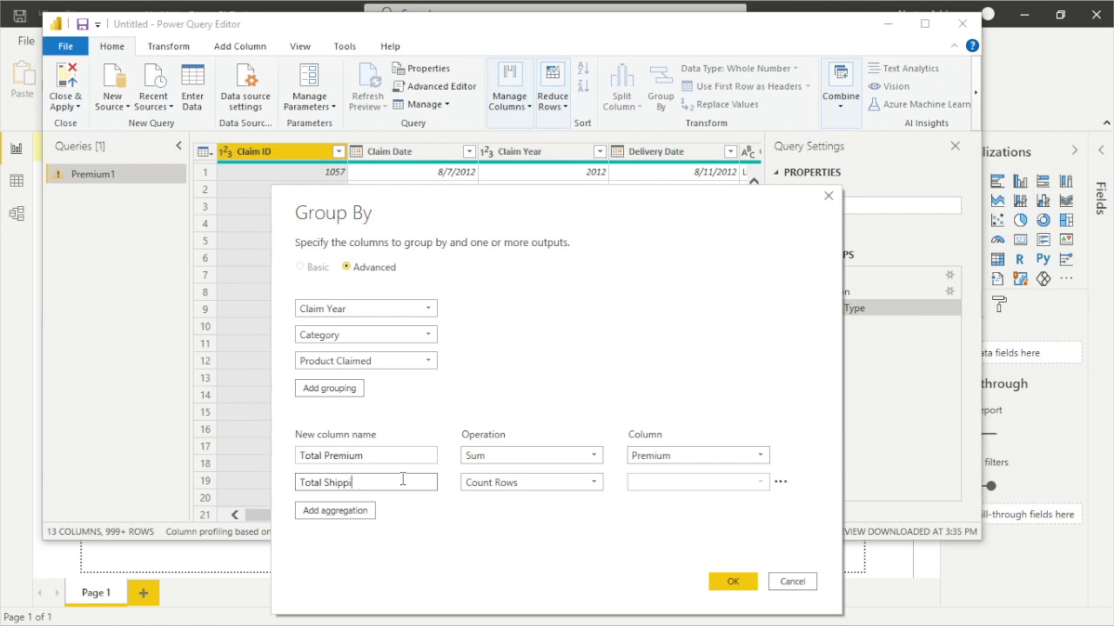
text(Cost)
click(531, 483)
click(520, 499)
click(696, 482)
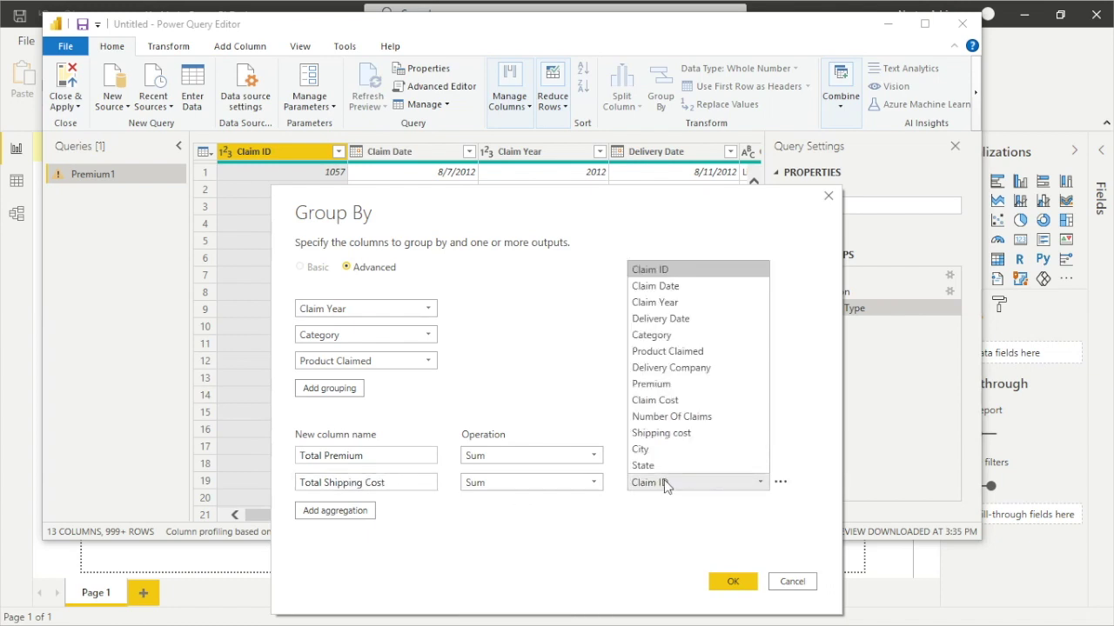
click(688, 432)
Add a third aggregation named Total Claim Cost that sums the Claim Cost column, and bring the whole Group By dialog into view.
click(335, 509)
click(370, 508)
text(Total Claim)
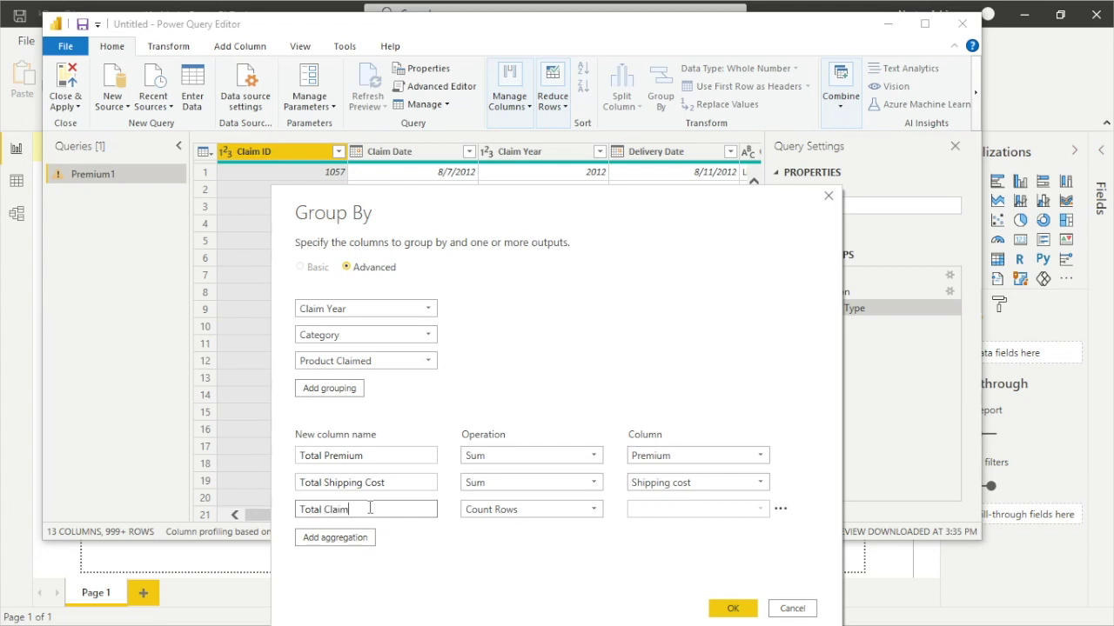
click(491, 510)
click(546, 381)
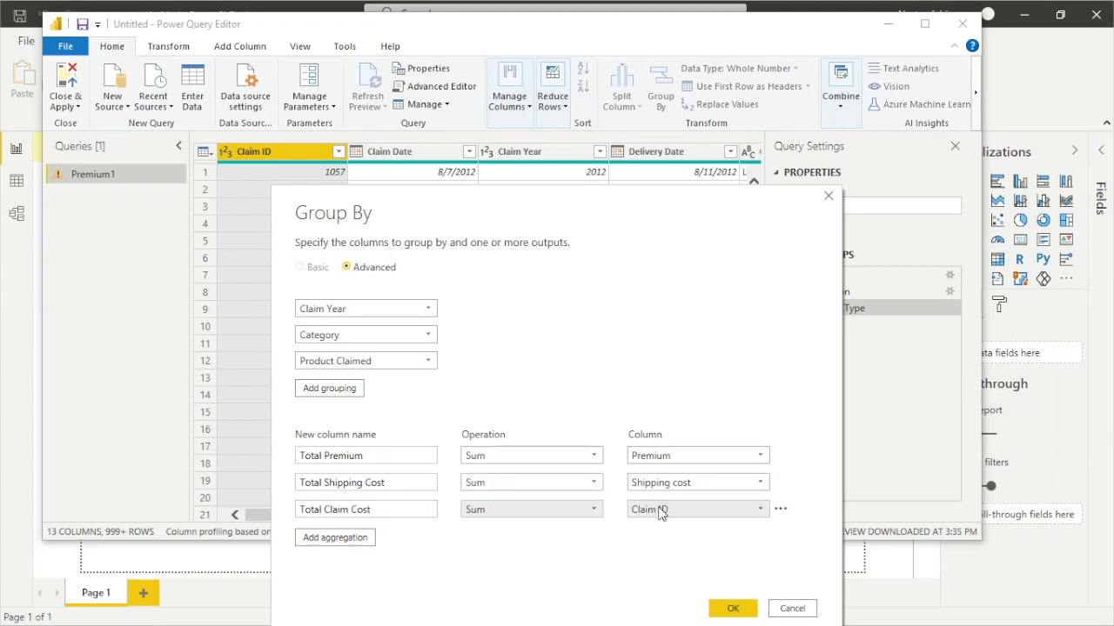
click(666, 510)
click(683, 427)
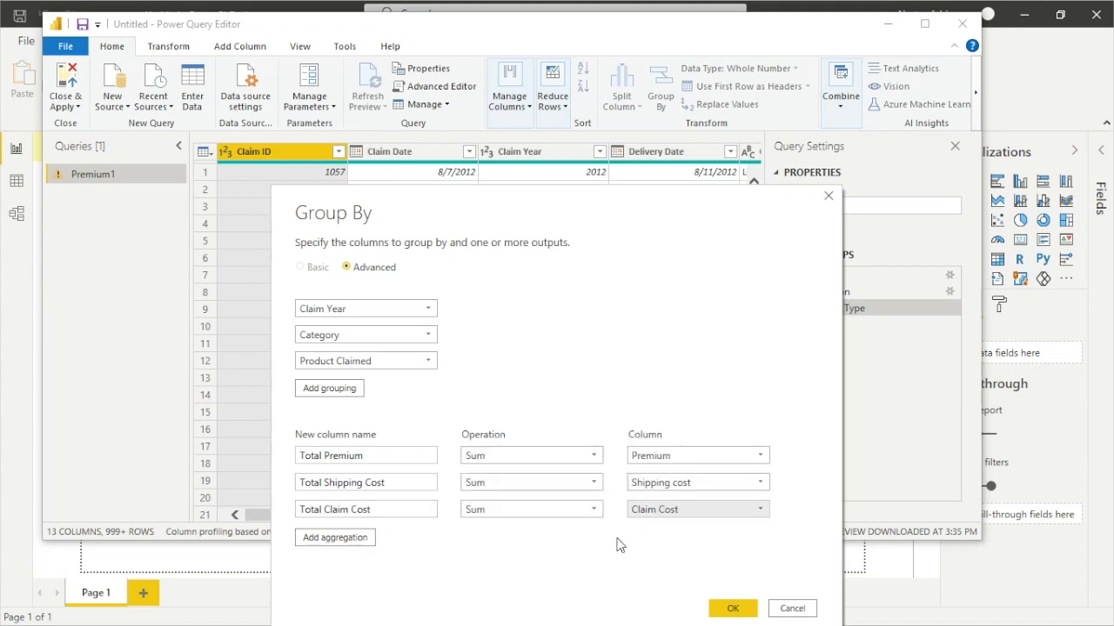
drag(625, 195, 606, 75)
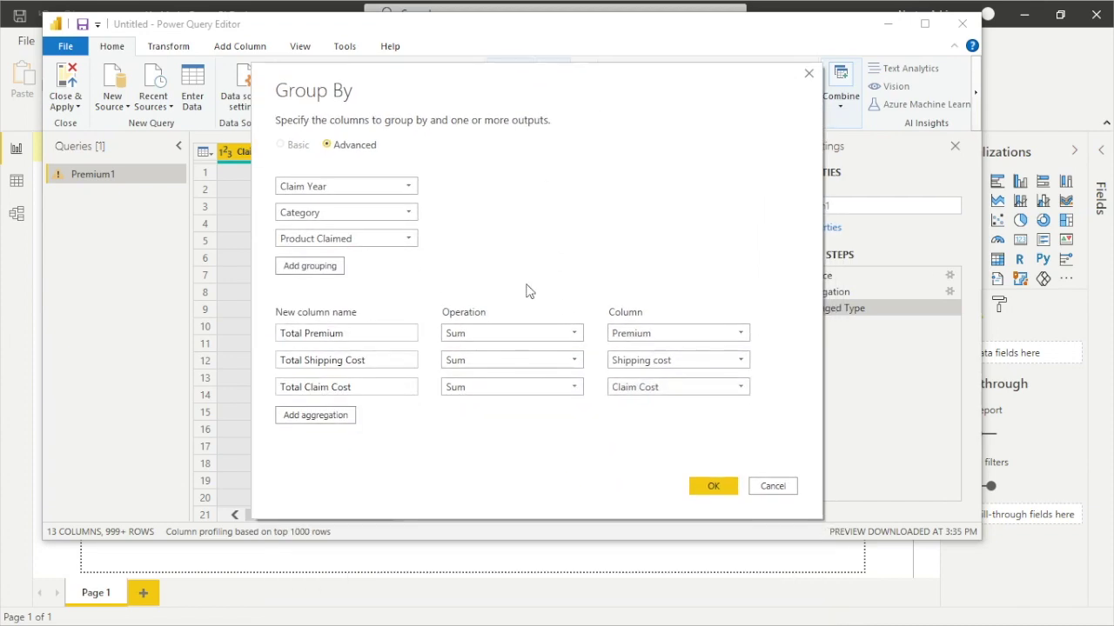
Confirm the Group By and apply the Power Query changes, loading the grouped Premium1 table into the report.
click(720, 485)
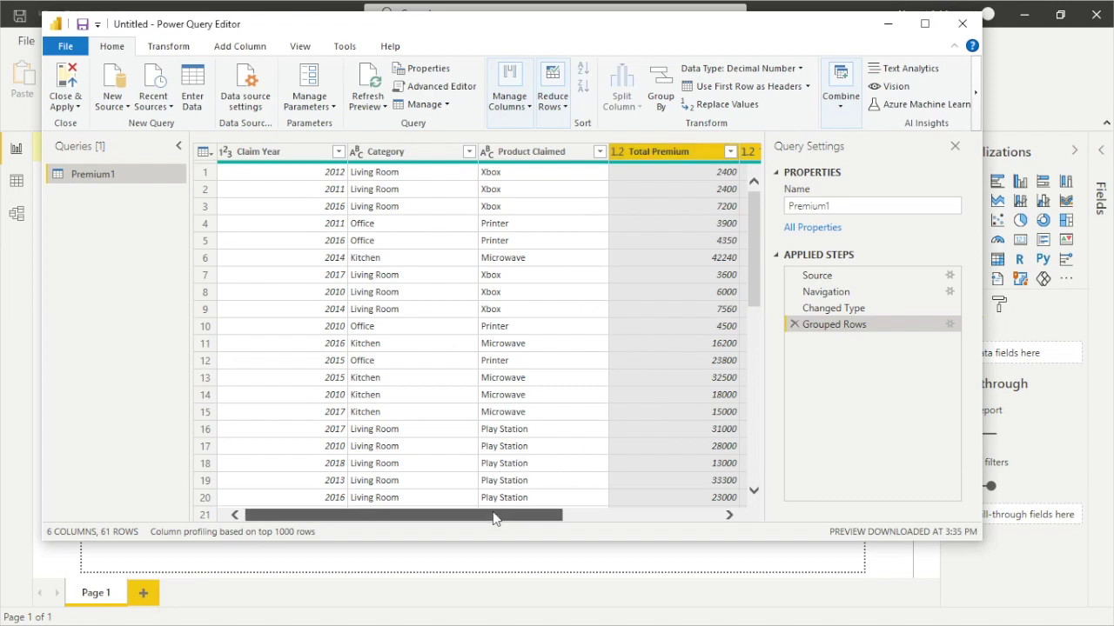
drag(493, 518, 526, 515)
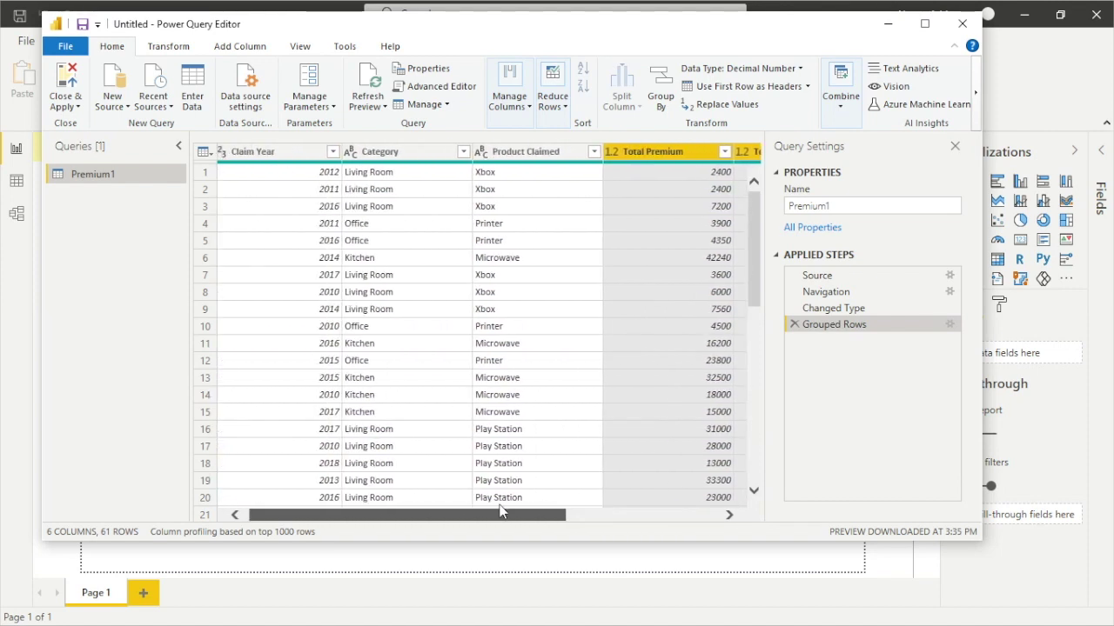
click(76, 107)
click(87, 159)
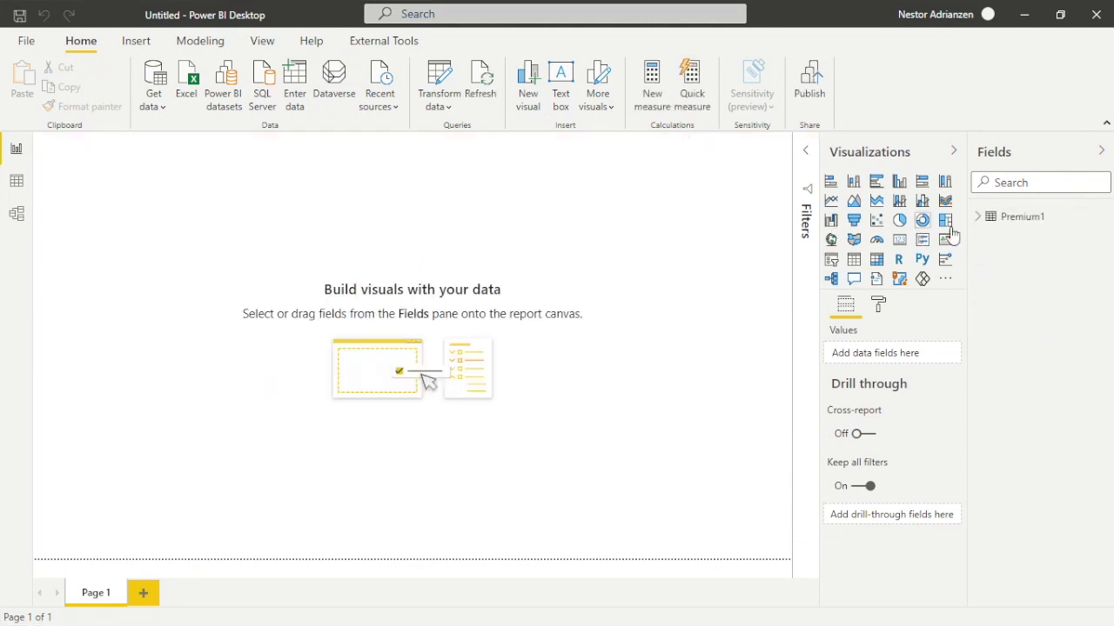
Rename the Premium1 table as Premium BF.
double_click(1041, 217)
click(1061, 217)
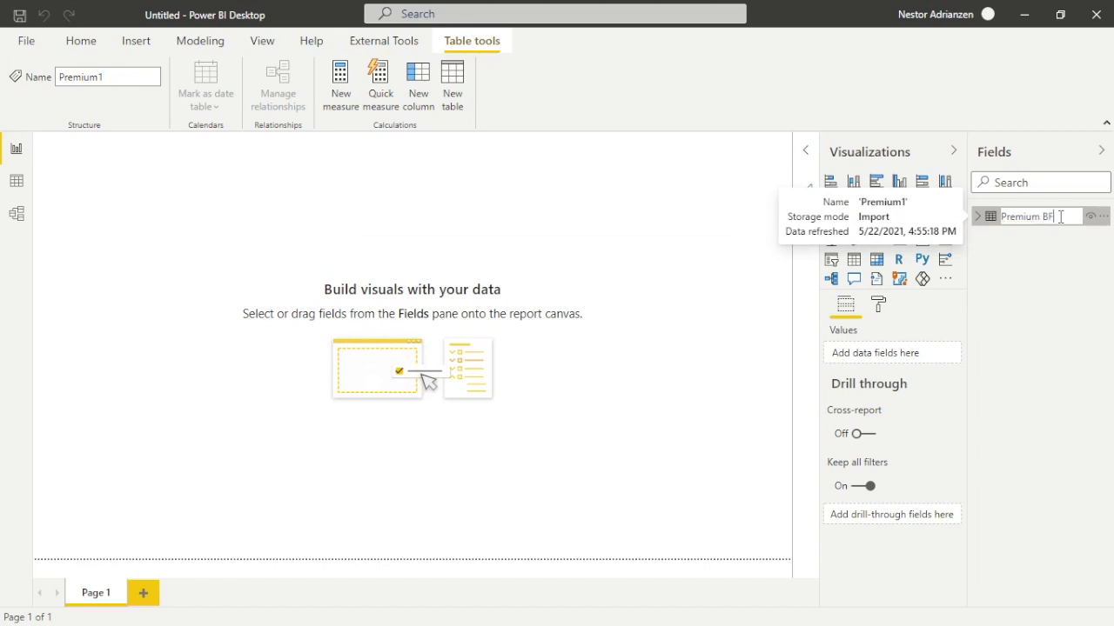
text(BF)
key(Return)
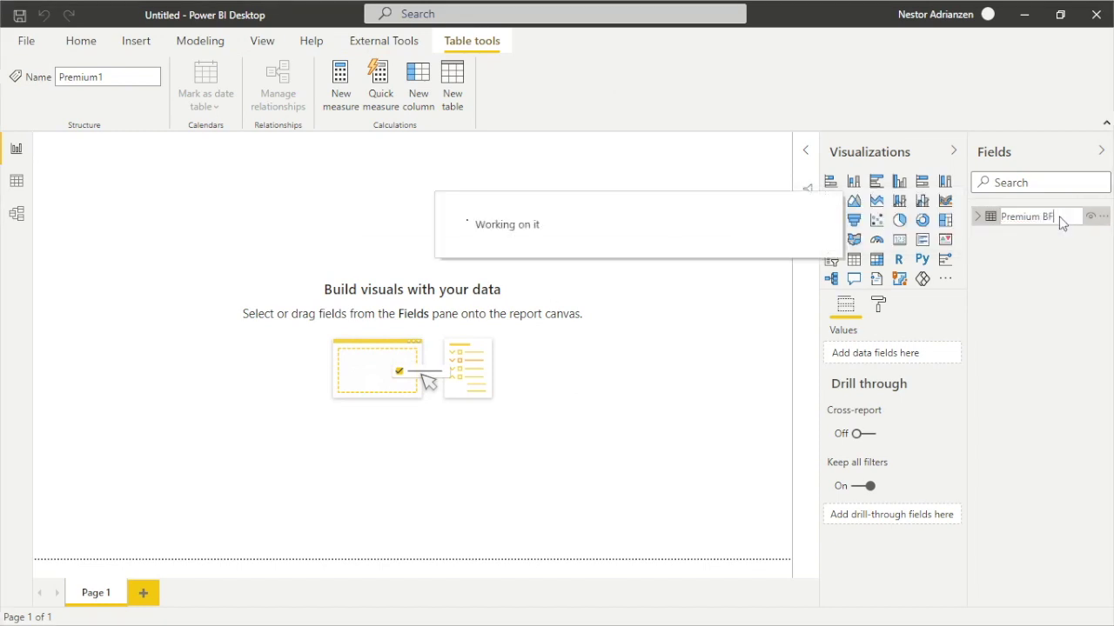
Enter a new blank data table named Dax Measures and load it into the model.
click(79, 45)
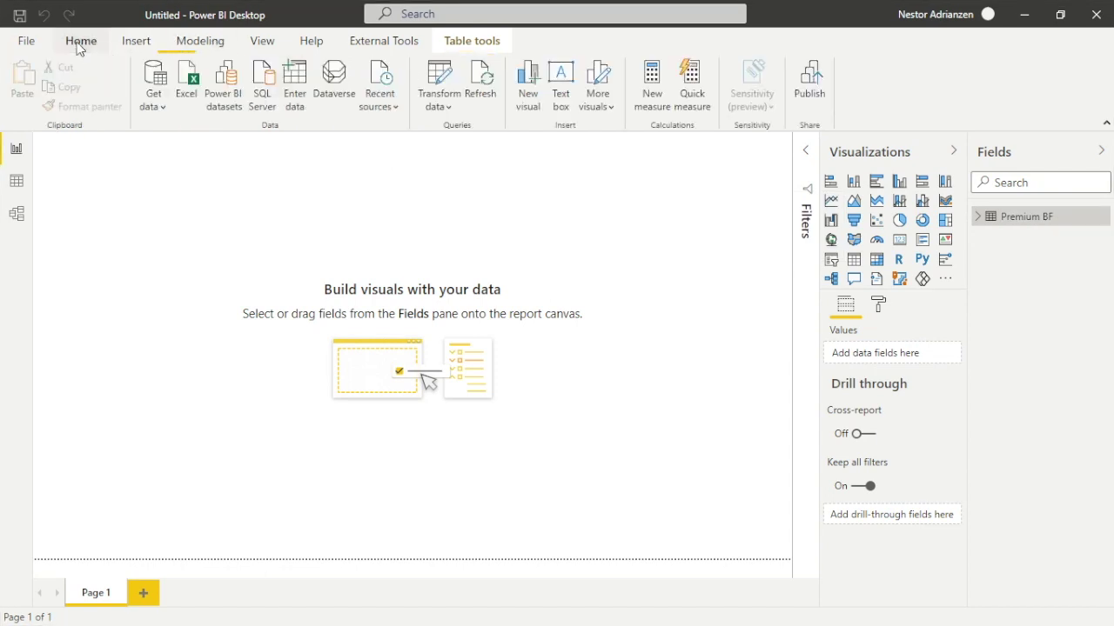
click(303, 93)
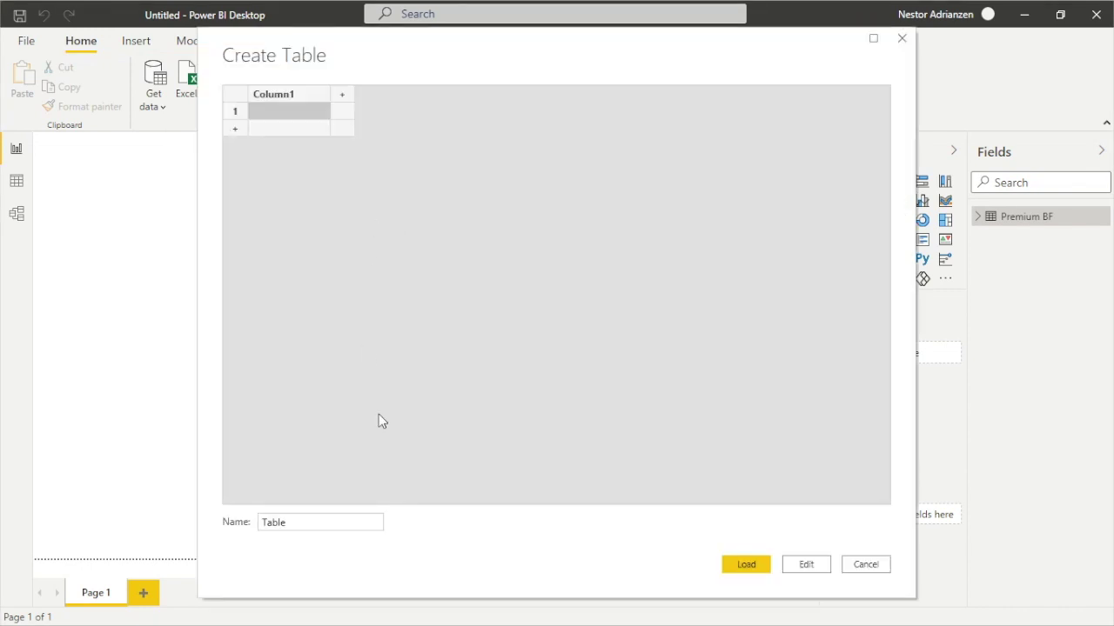
click(312, 520)
double_click(261, 522)
text(Dax Measures)
key(Return)
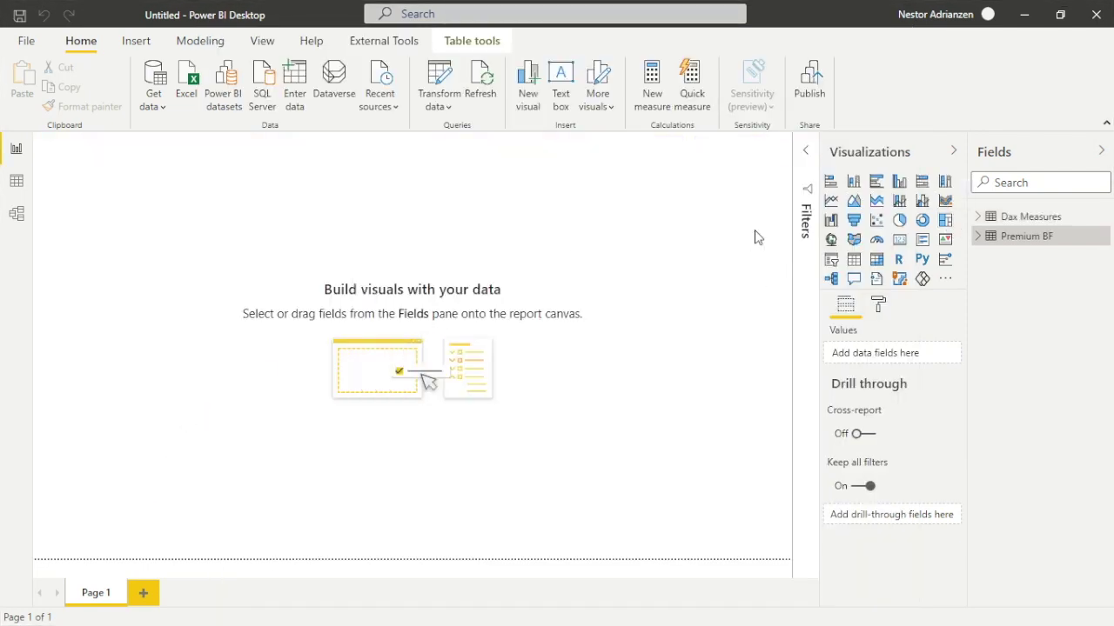
Create a measure in Dax Measures defined as Total Premium BF = SUM('Premium BF'[Total Premium]).
right_click(1017, 224)
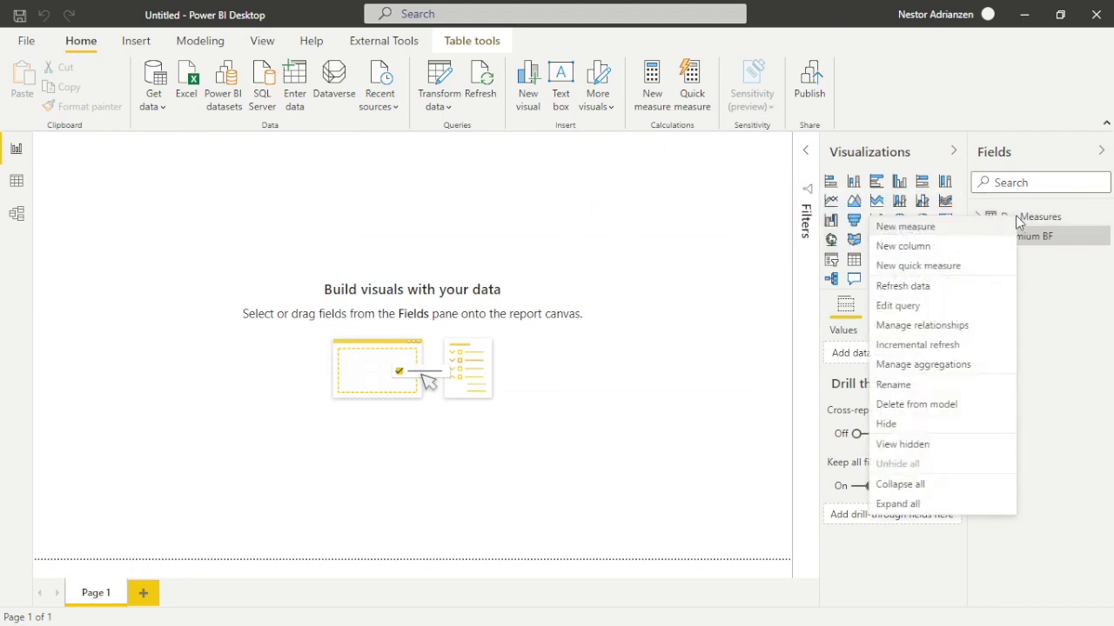
click(976, 237)
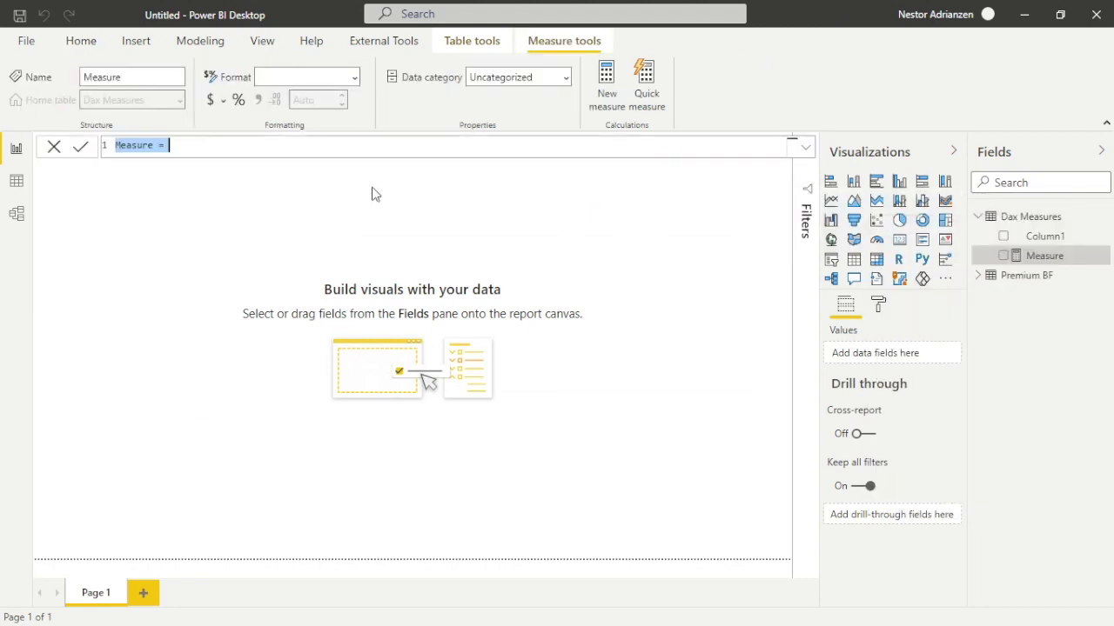
text(Total Premium)
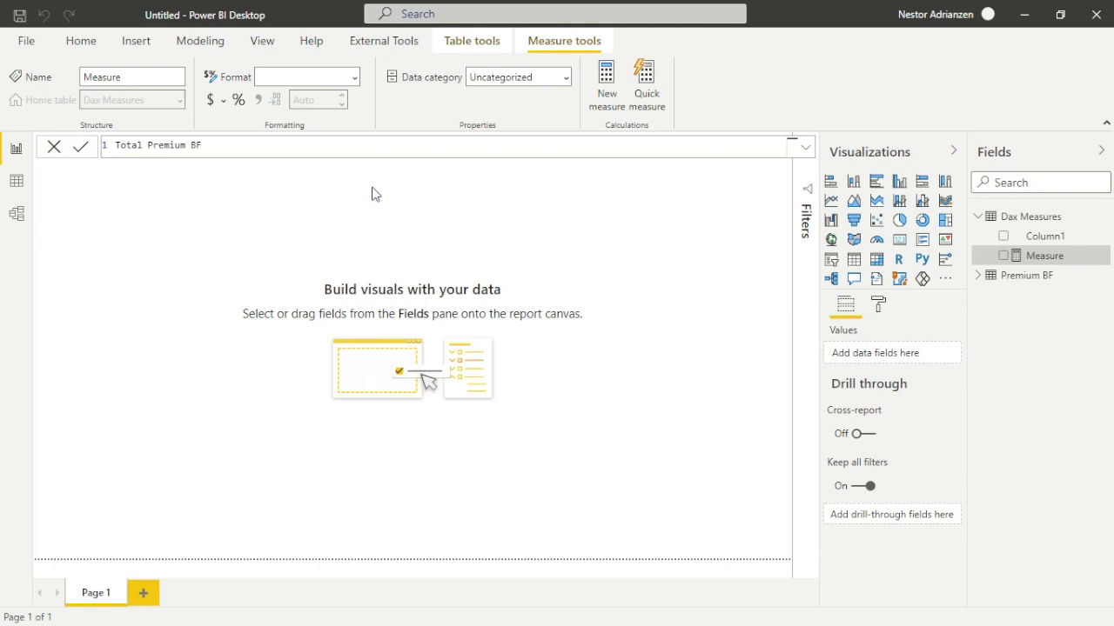
text(BF =)
key(shift+Return)
text(SUM()
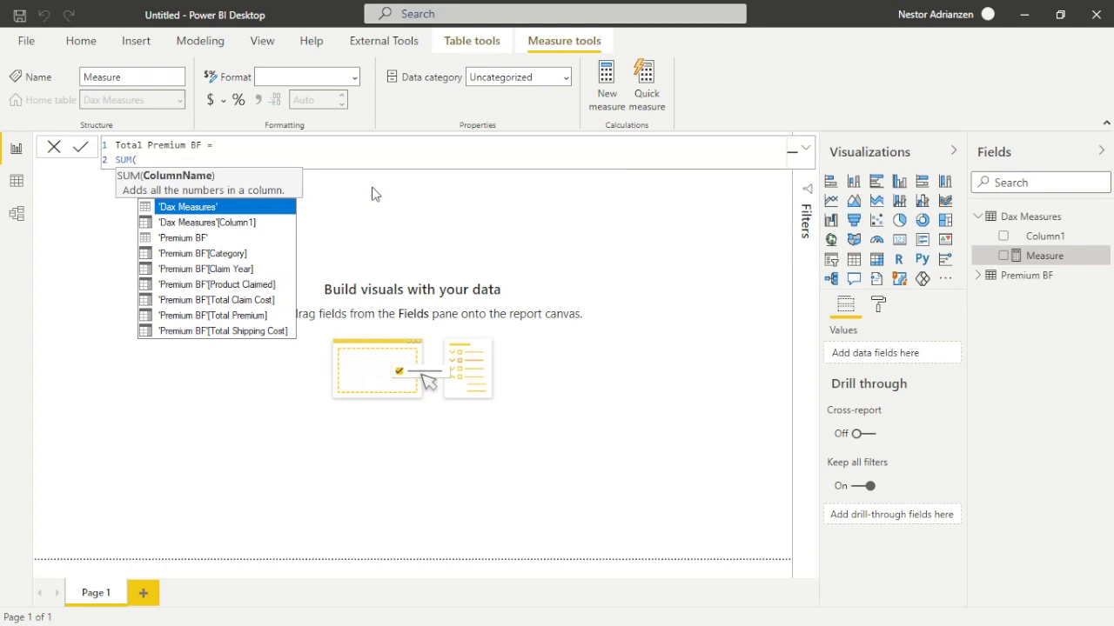
text(to)
key(Down)
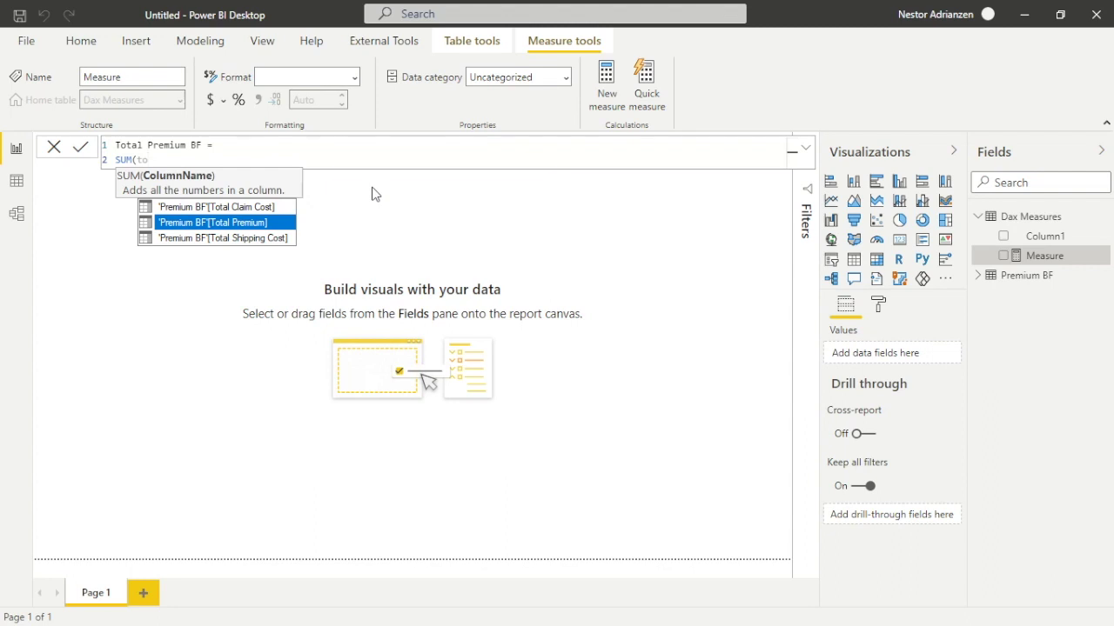
key(Tab)
text())
key(Return)
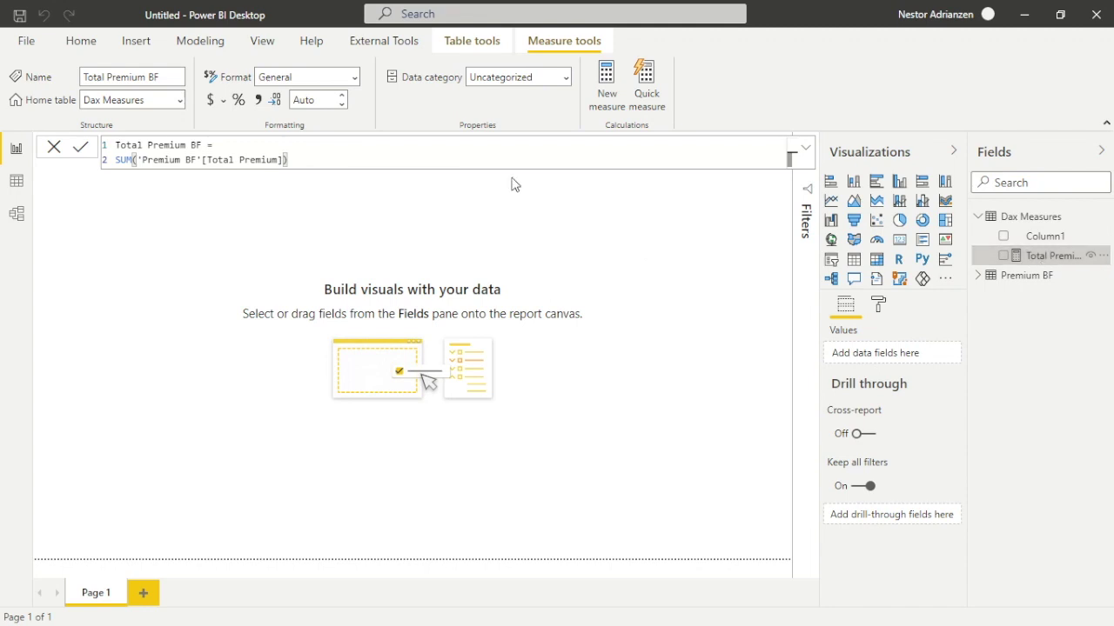
Format the Total Premium BF measure with a thousands separator and reduce its decimal places.
click(260, 101)
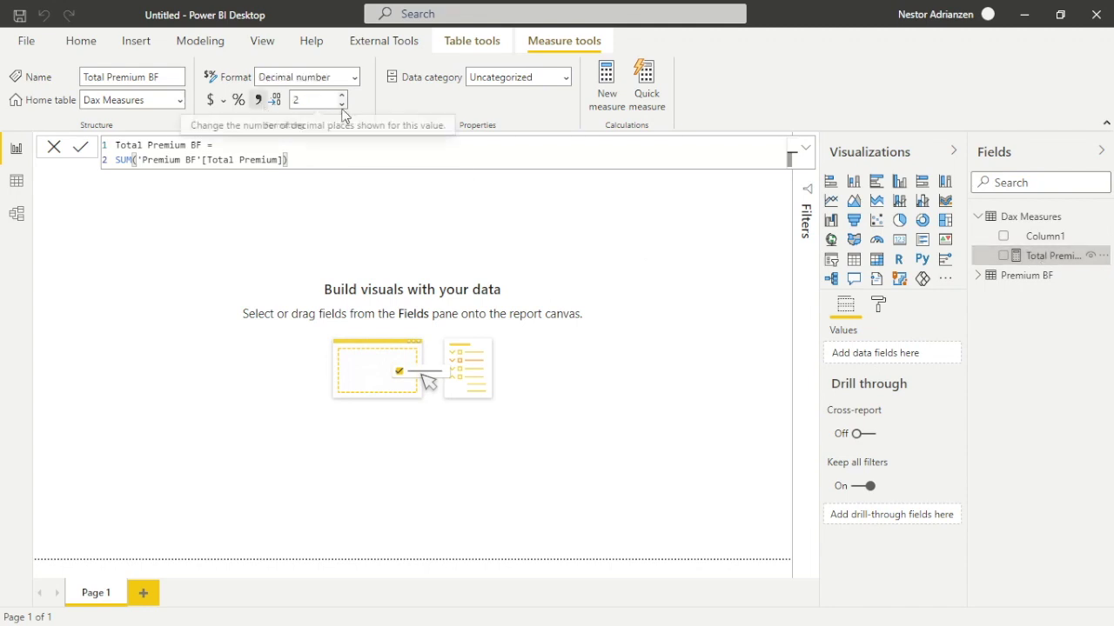
click(342, 105)
click(463, 226)
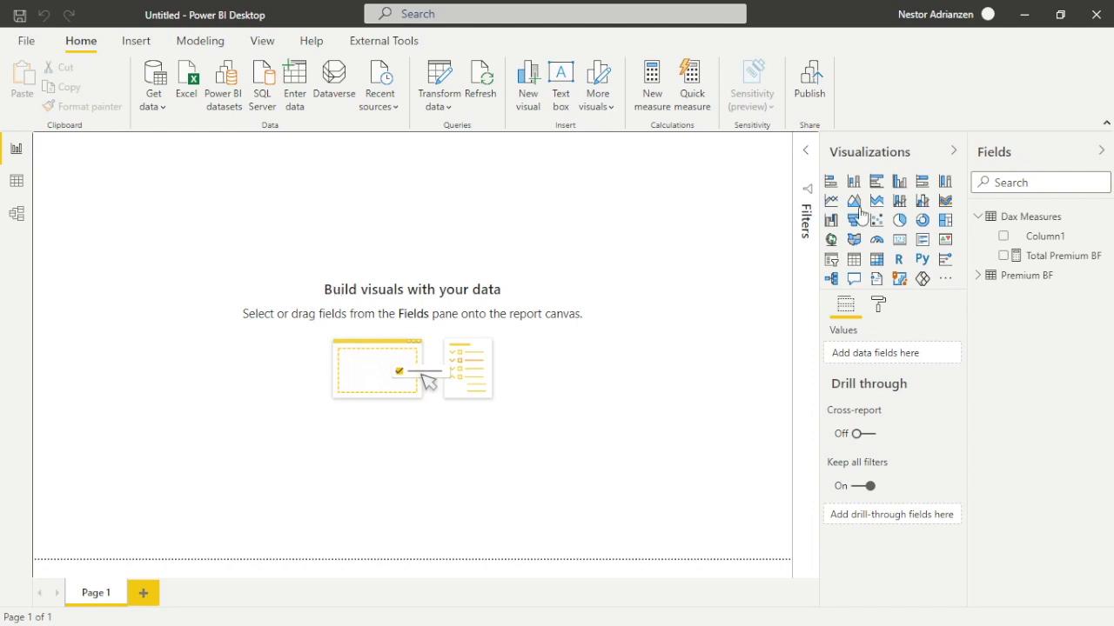
Add an enlarged clustered bar chart showing Total Premium BF by Product Claimed on the report page.
click(876, 183)
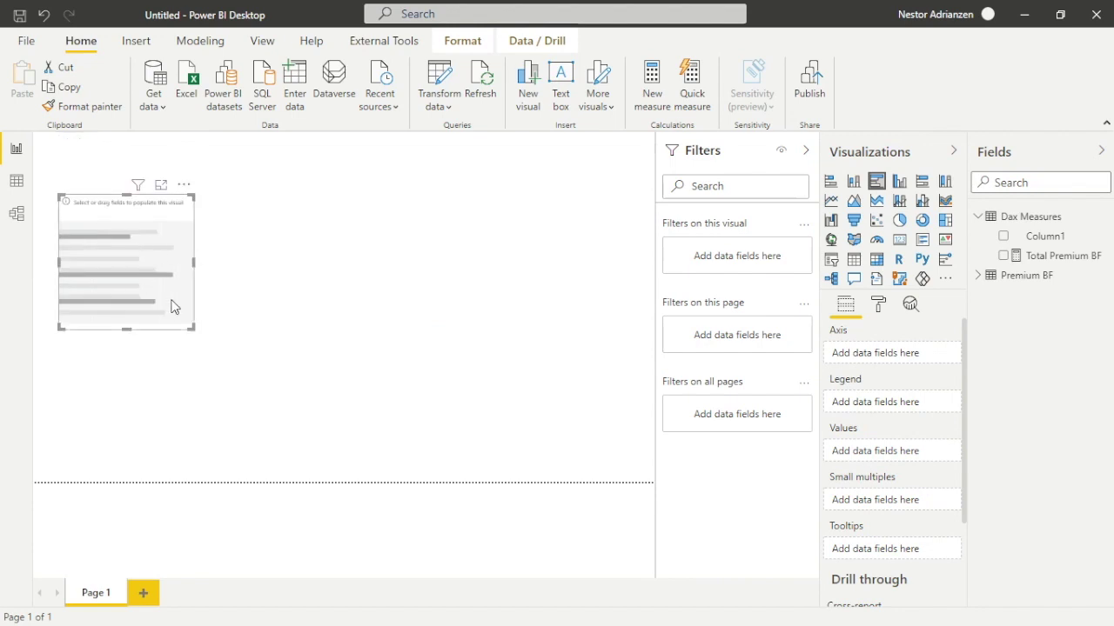
drag(193, 328, 243, 409)
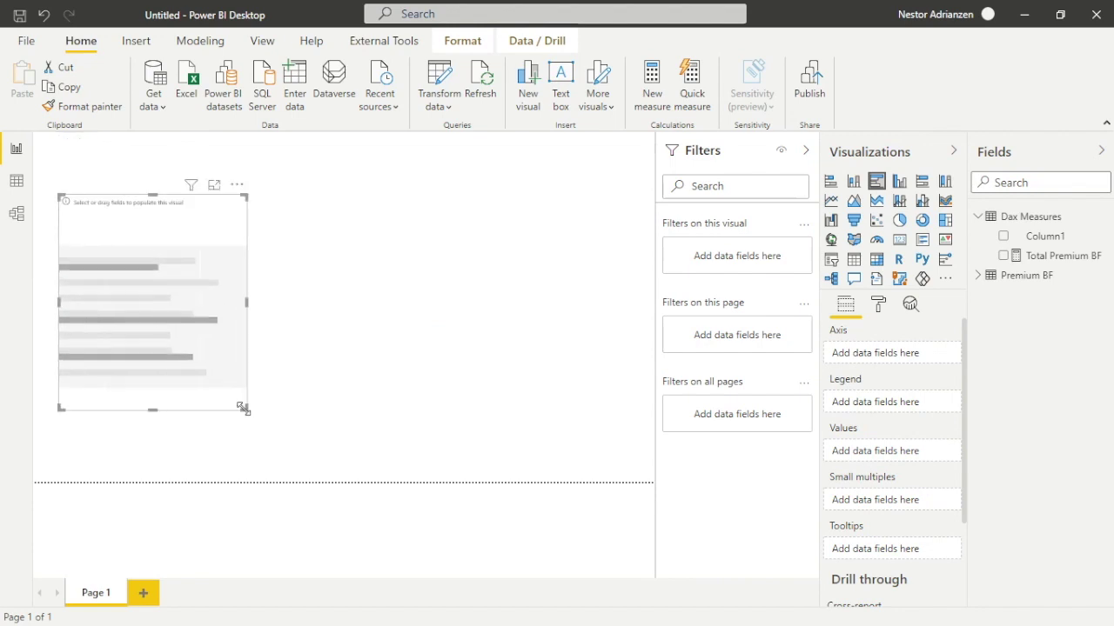
click(979, 275)
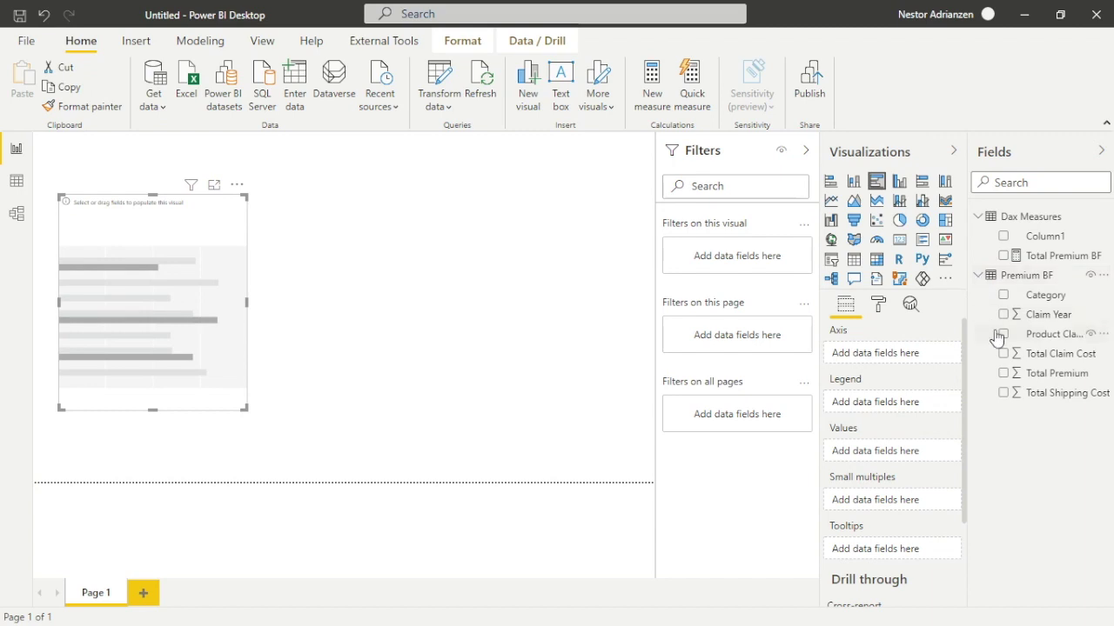
click(1003, 334)
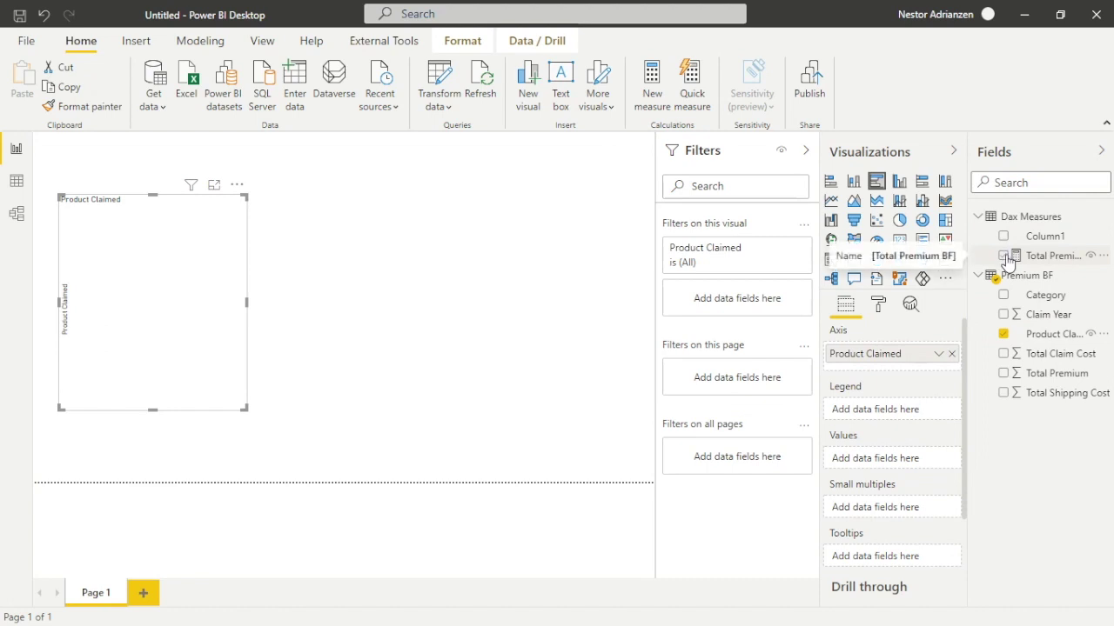
click(1004, 256)
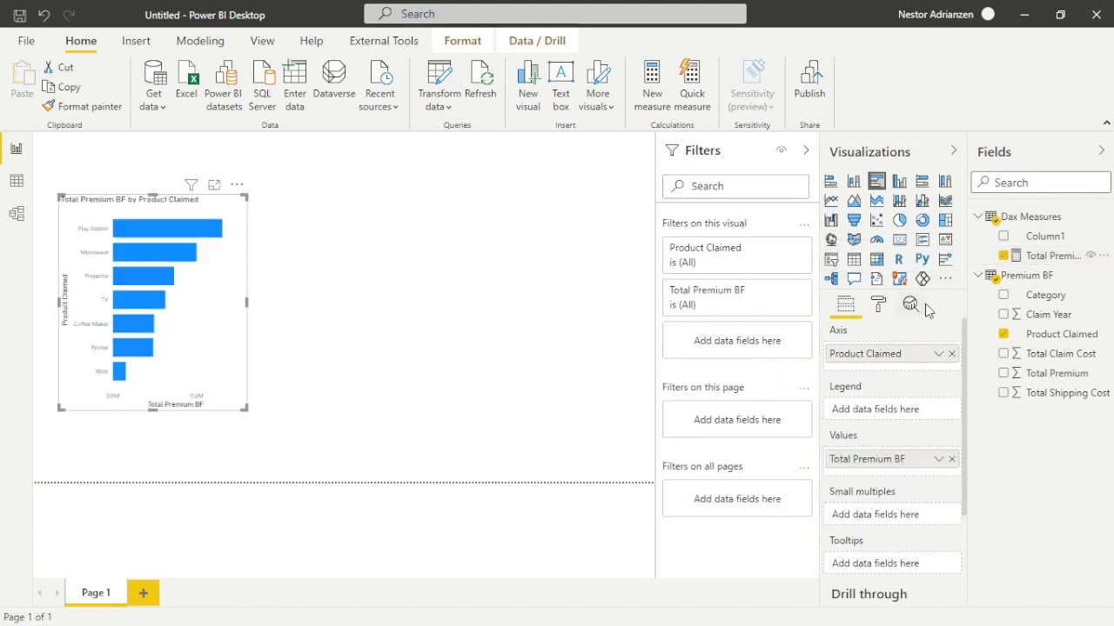
Turn on the bar chart's data labels with display units in Thousands, and enlarge the chart to about half the page width.
click(879, 305)
scroll(888, 435, down, 2)
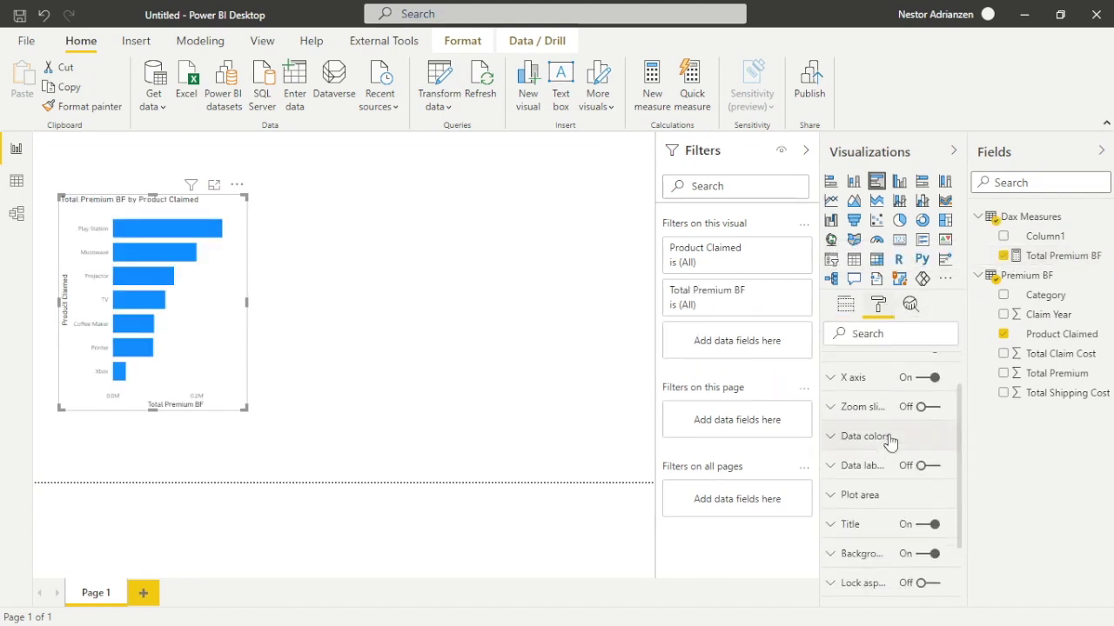
click(923, 431)
click(857, 432)
scroll(861, 435, down, 2)
click(861, 462)
click(875, 518)
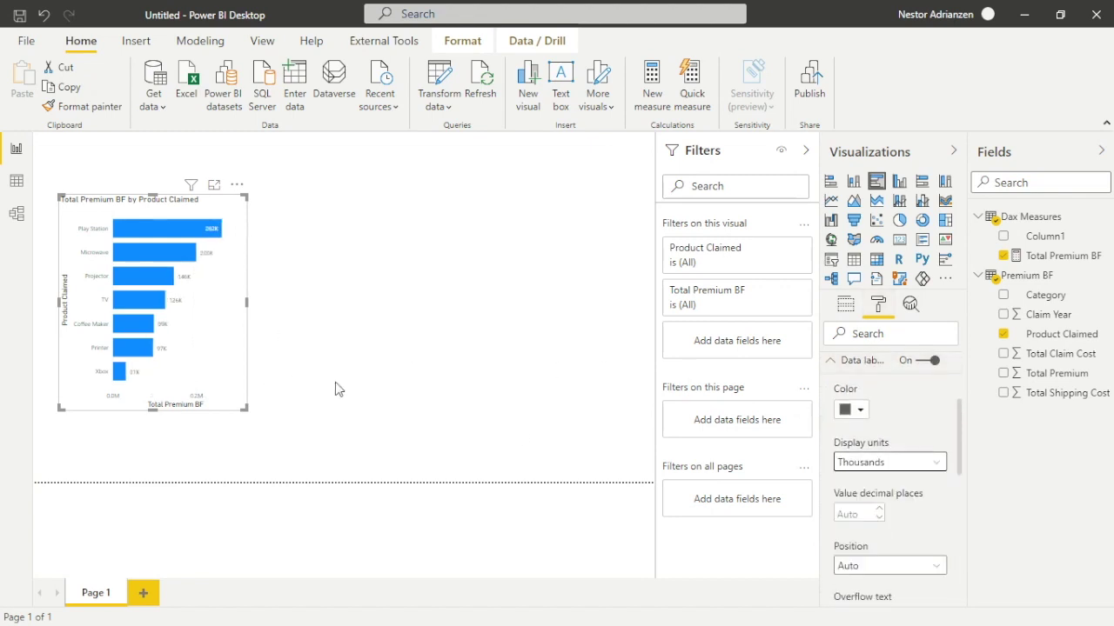
drag(247, 408, 329, 465)
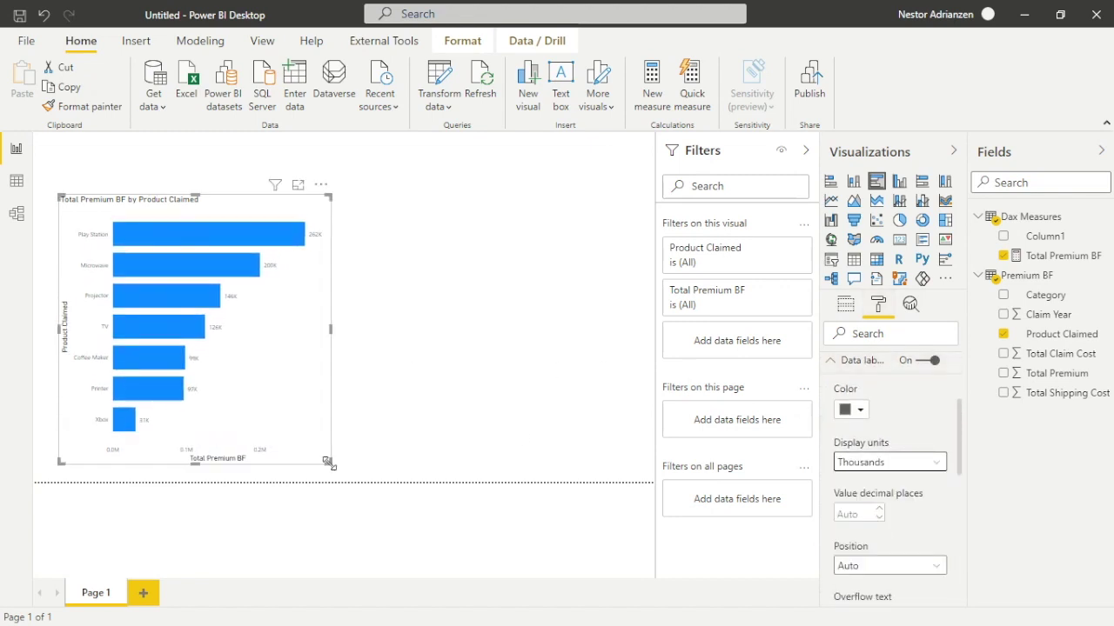
click(473, 326)
click(324, 307)
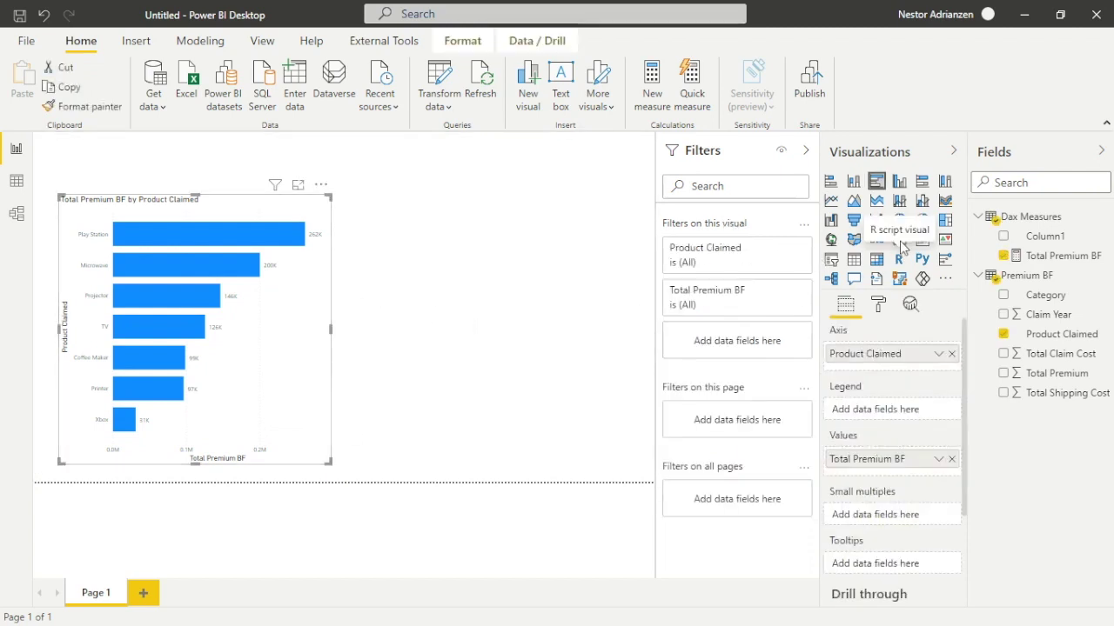
Add a card showing Total Premium BF, shrink it and place it beside the bar chart.
click(464, 342)
click(900, 242)
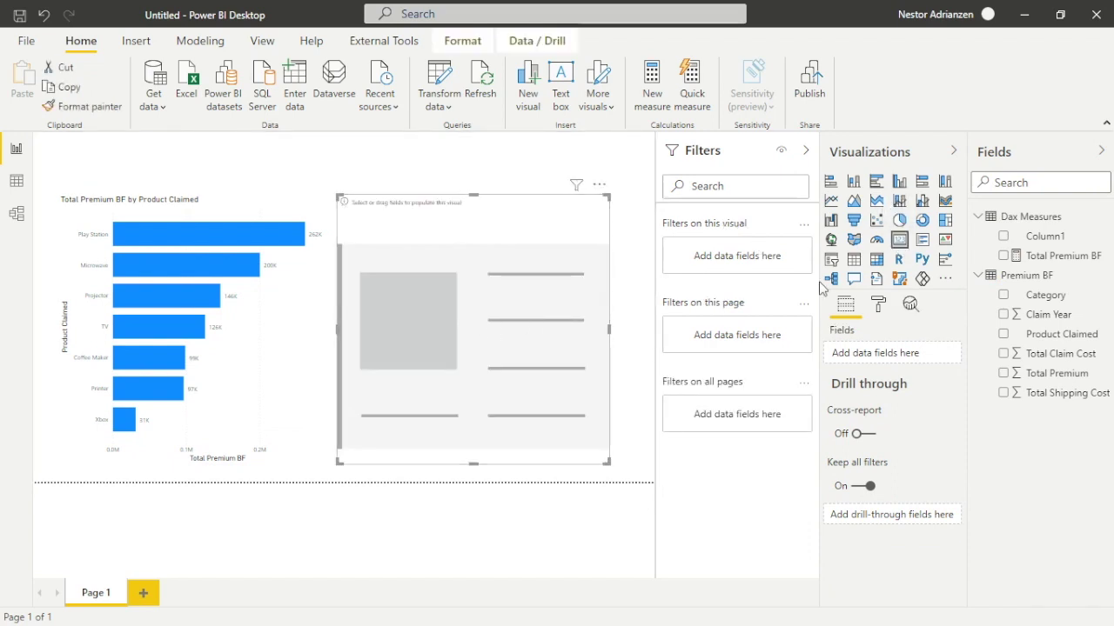
click(1003, 255)
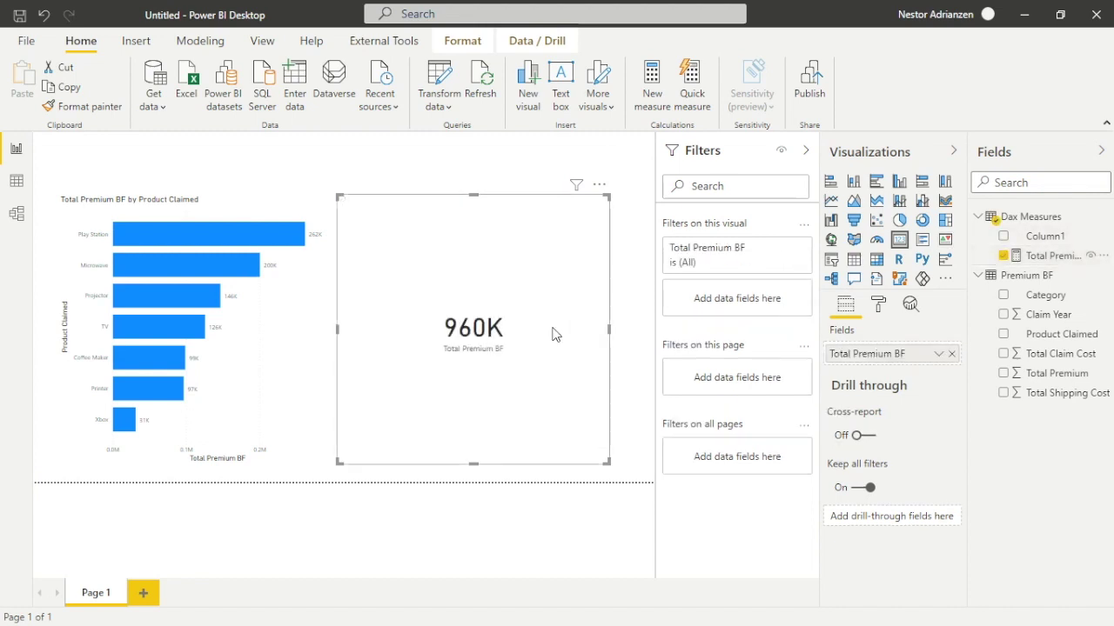
drag(606, 461, 507, 338)
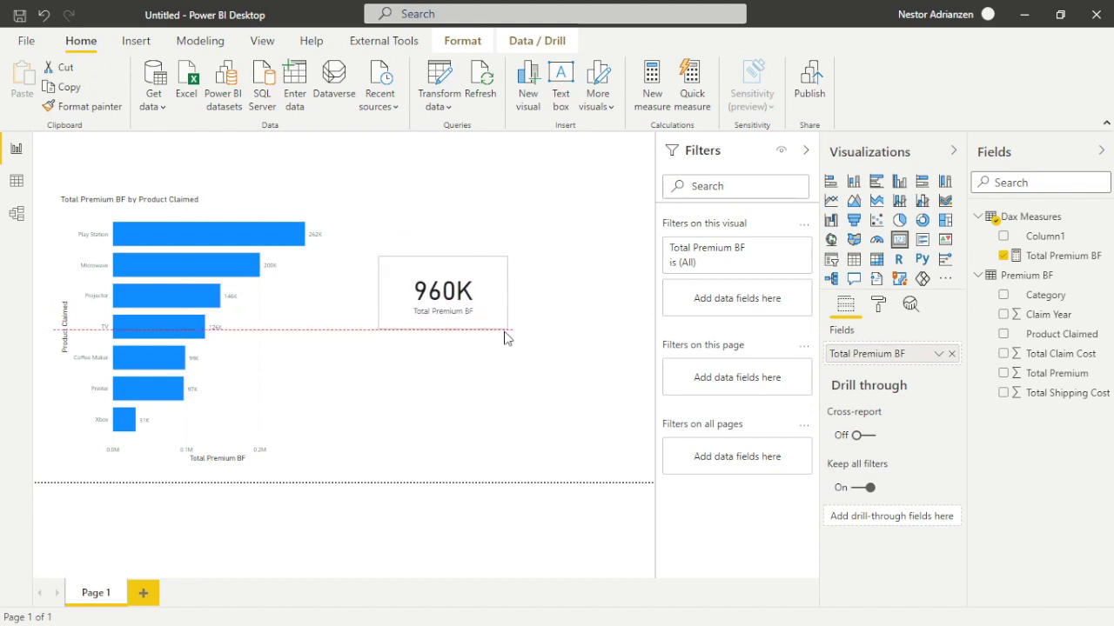
drag(444, 309, 471, 323)
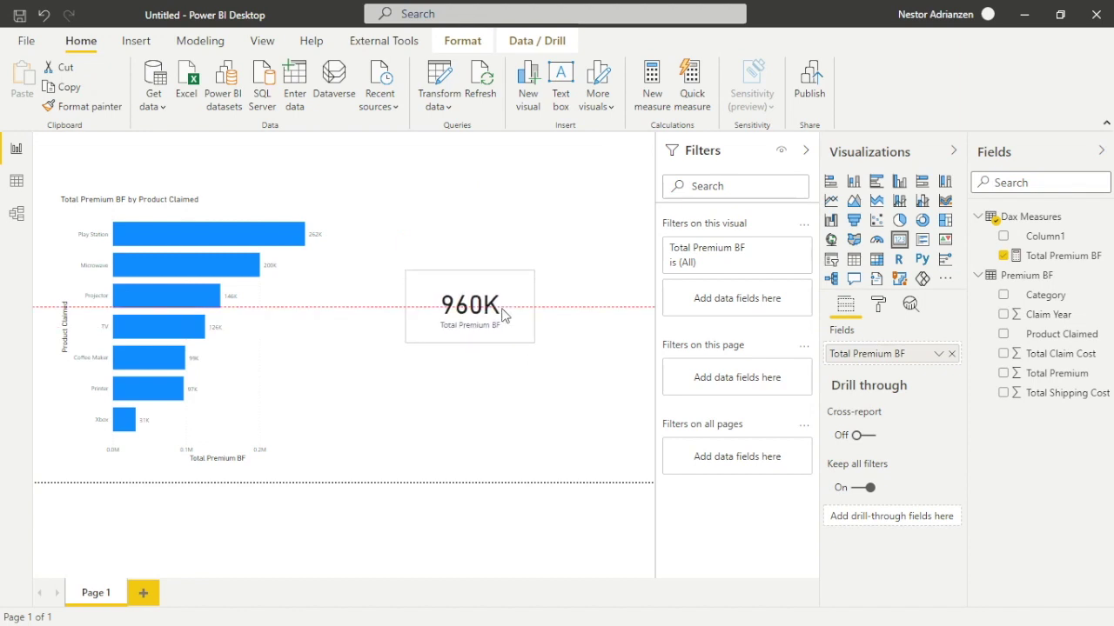
click(572, 389)
Save the report as a Power BI file named Group By New Table.
click(28, 44)
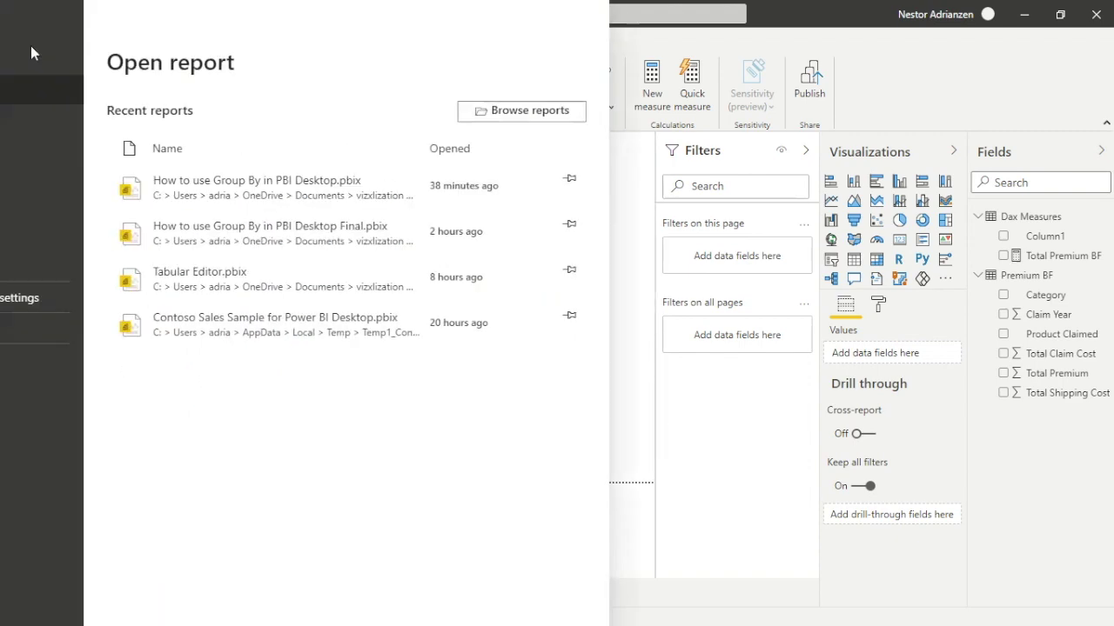
click(73, 146)
text(Group By New Table)
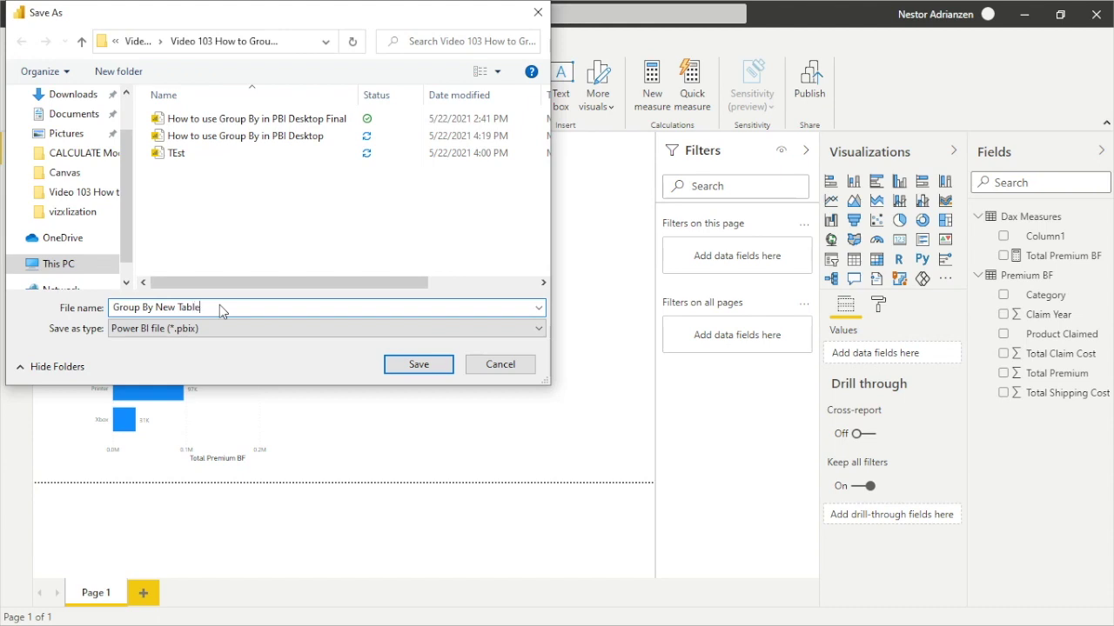
key(Return)
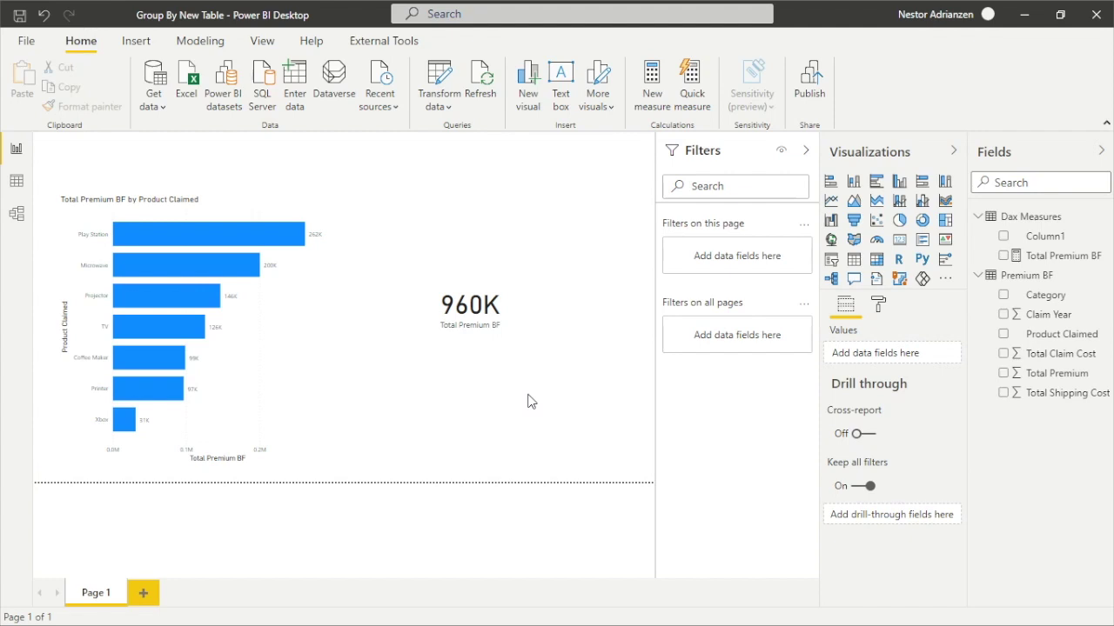
Collapse the Dax Measures and Premium BF field lists and switch to the table data view.
click(584, 401)
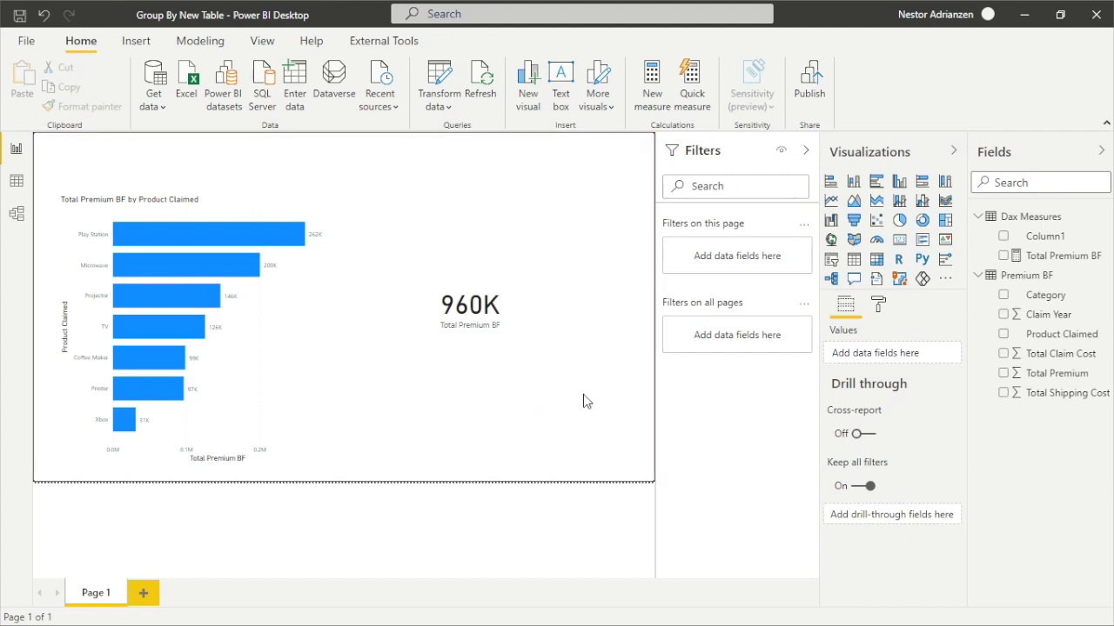
click(979, 221)
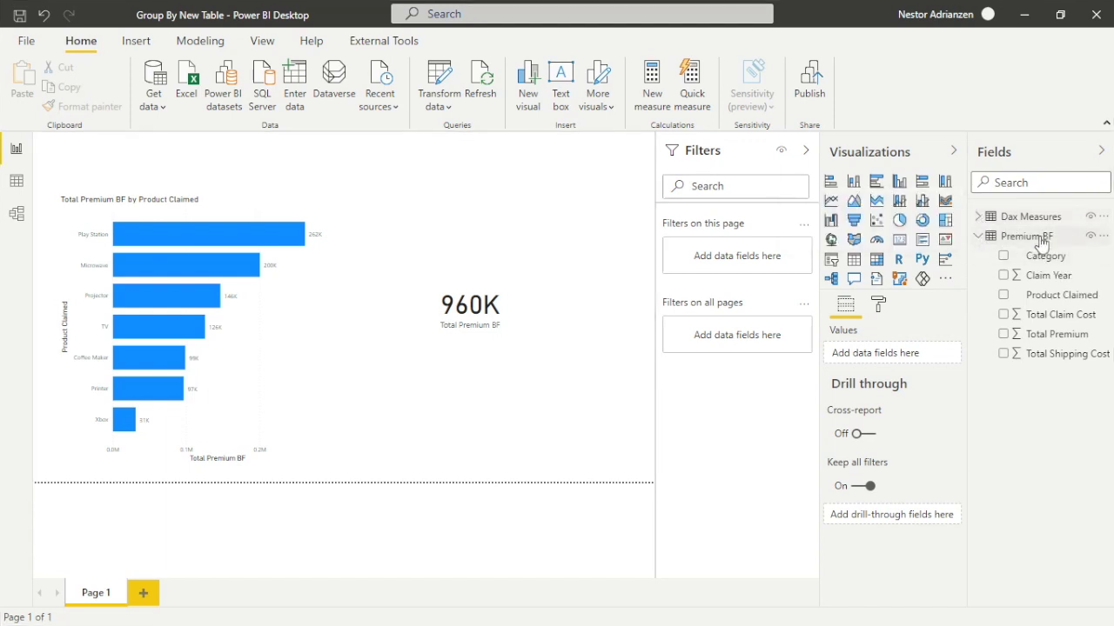
click(1023, 238)
click(17, 180)
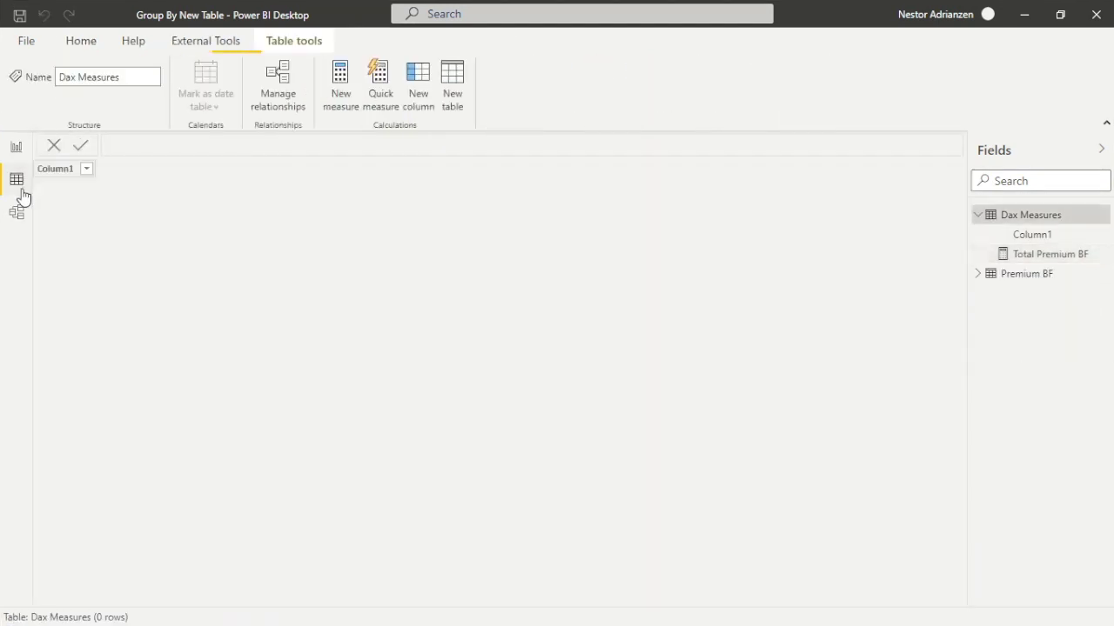
Examine the grouped rows of the Premium BF table and return to the report view.
click(1027, 274)
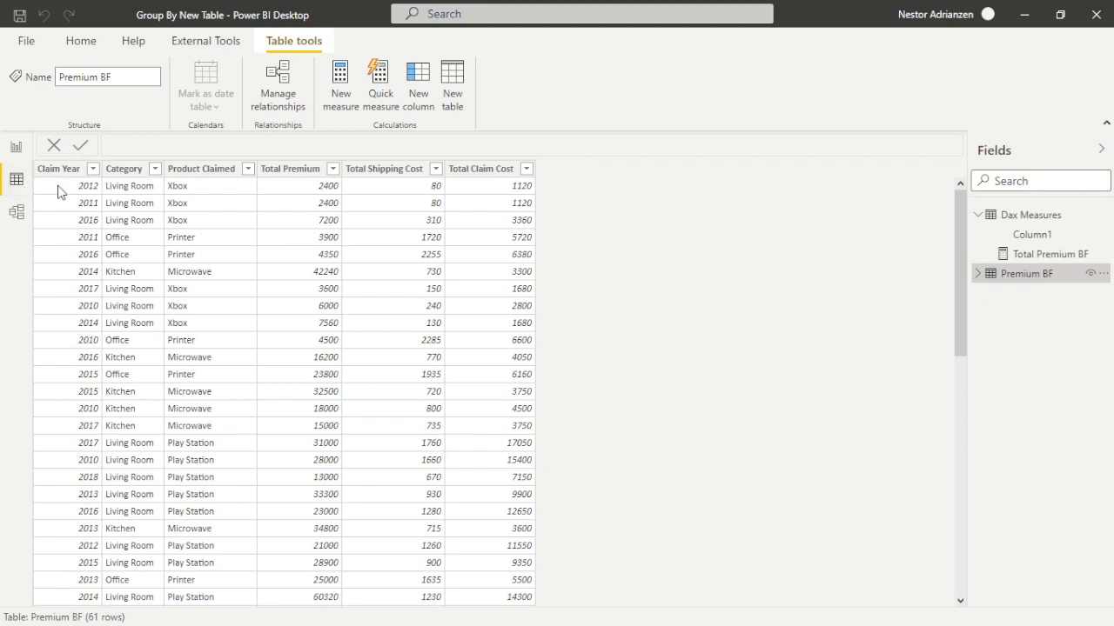
click(16, 148)
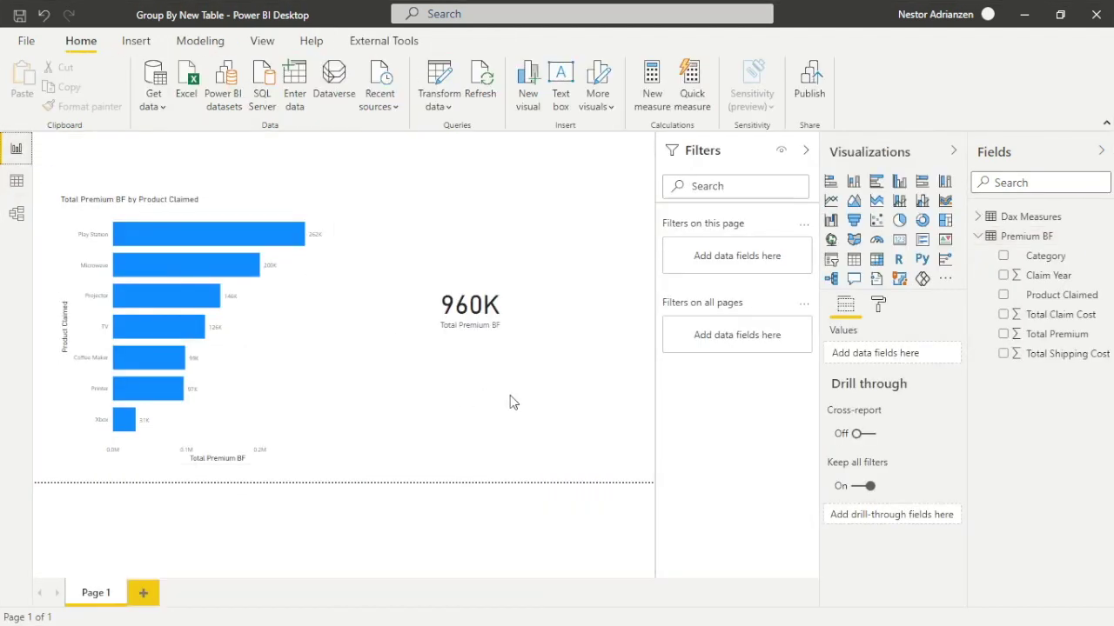
key(alt+w)
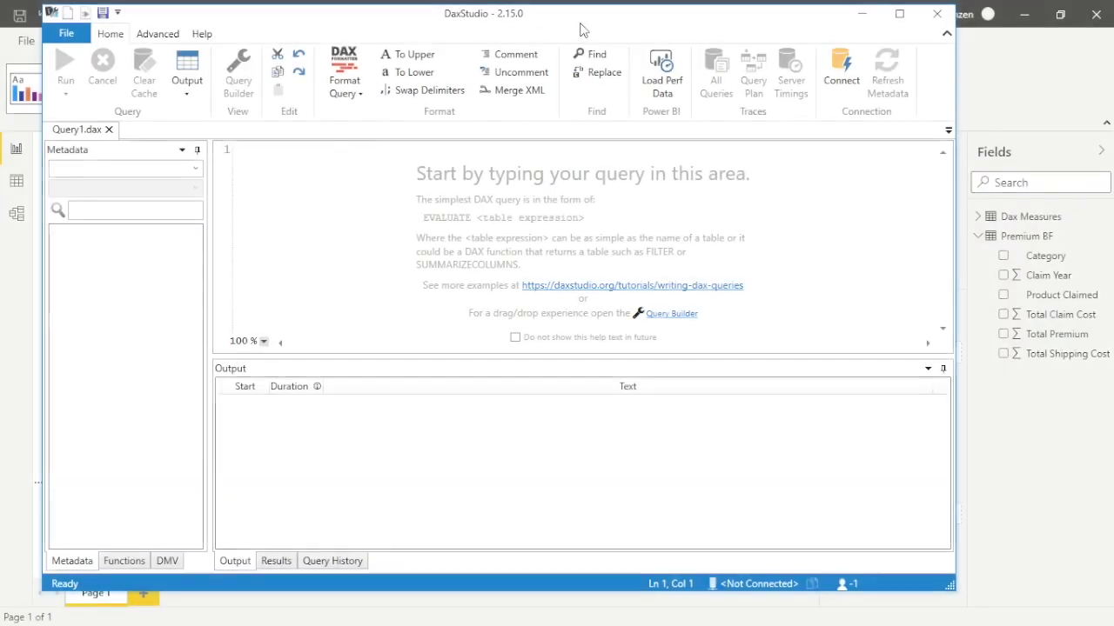
Switch to DAX Studio and connect it to the PBI / SSDT model How to use Group By in PBI Desktop.
drag(597, 22, 598, 27)
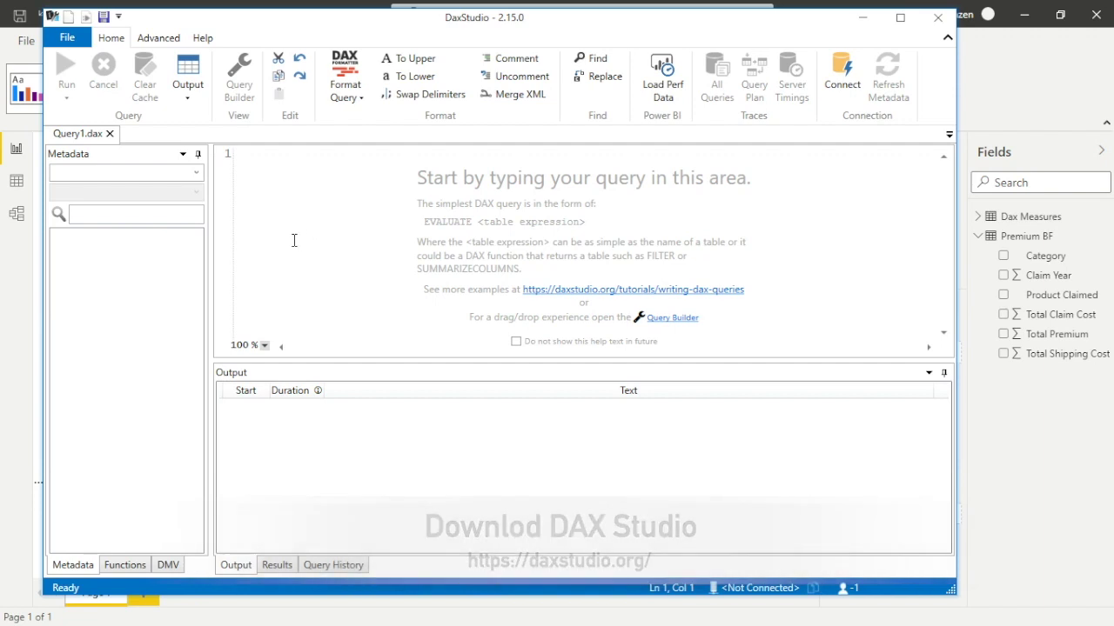
click(843, 76)
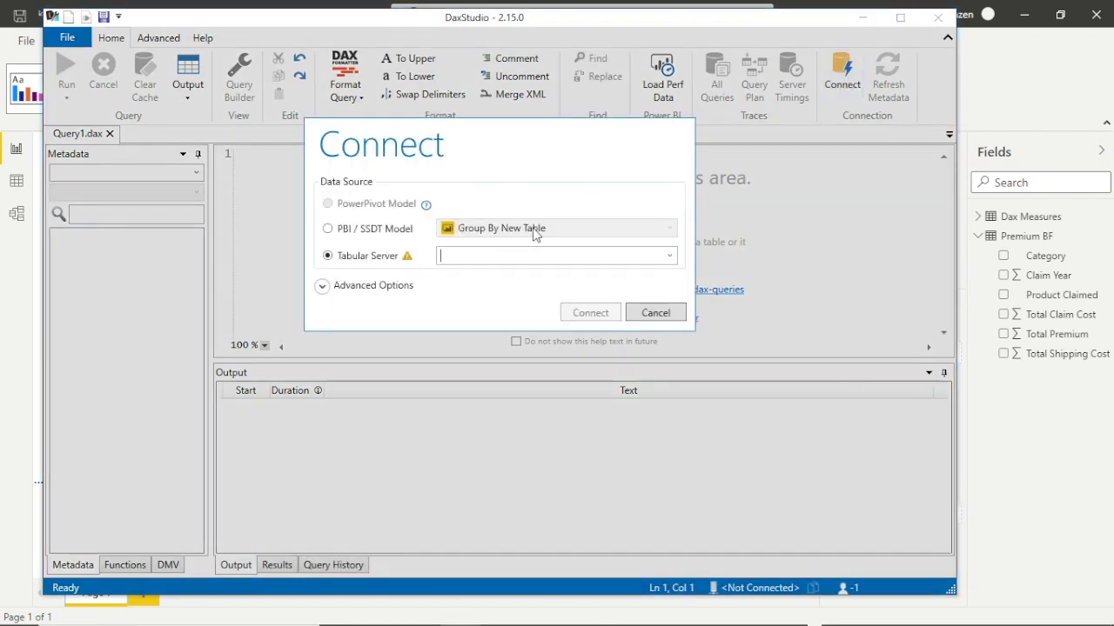
click(345, 230)
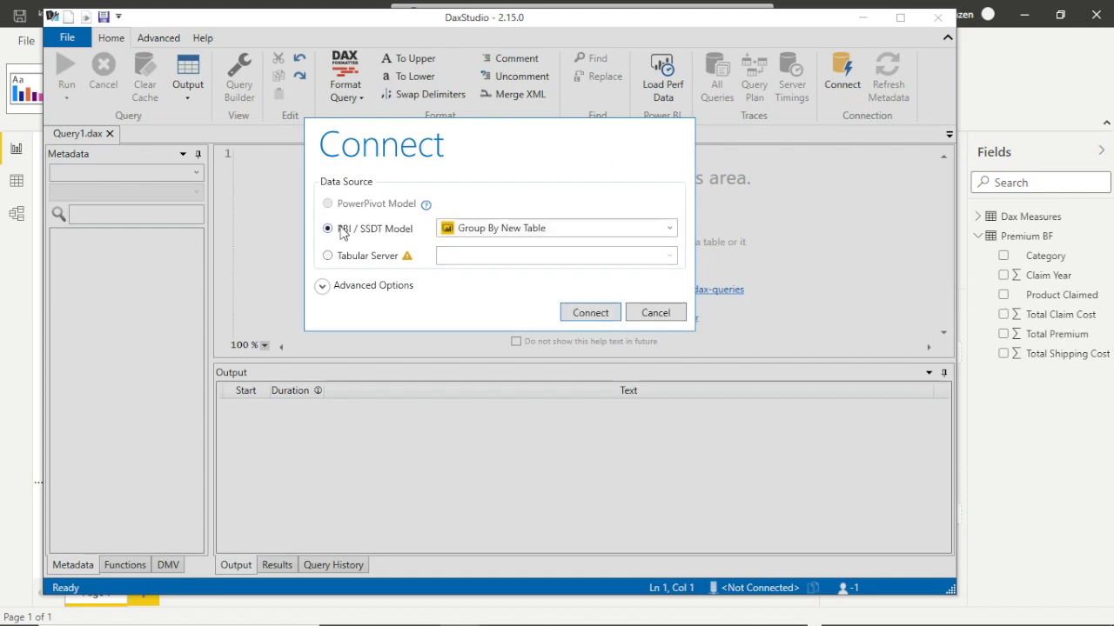
click(490, 230)
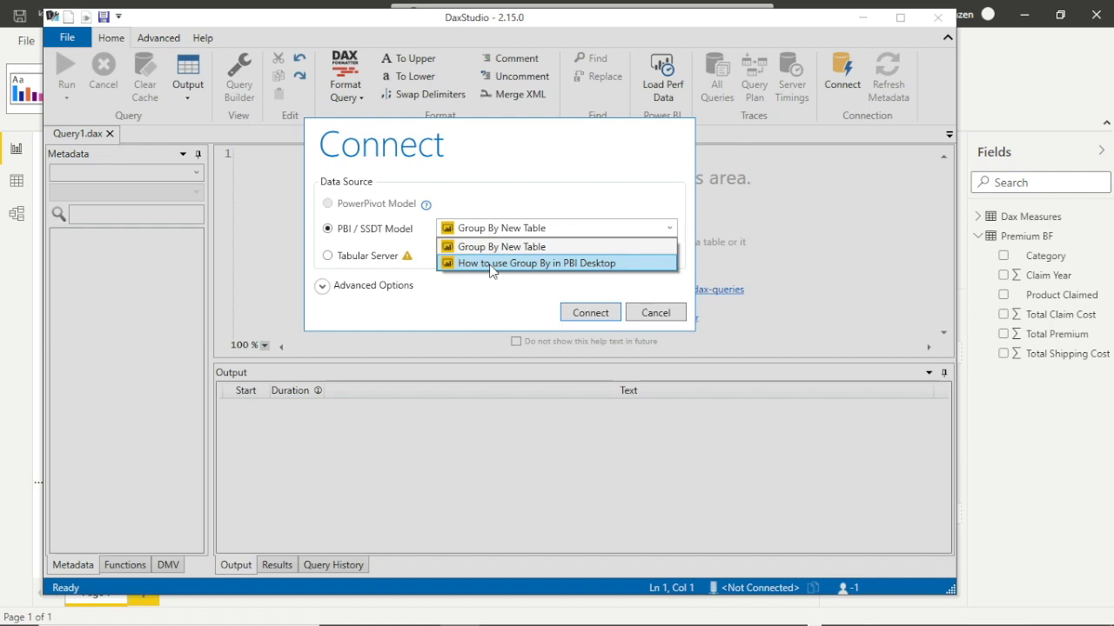
click(492, 264)
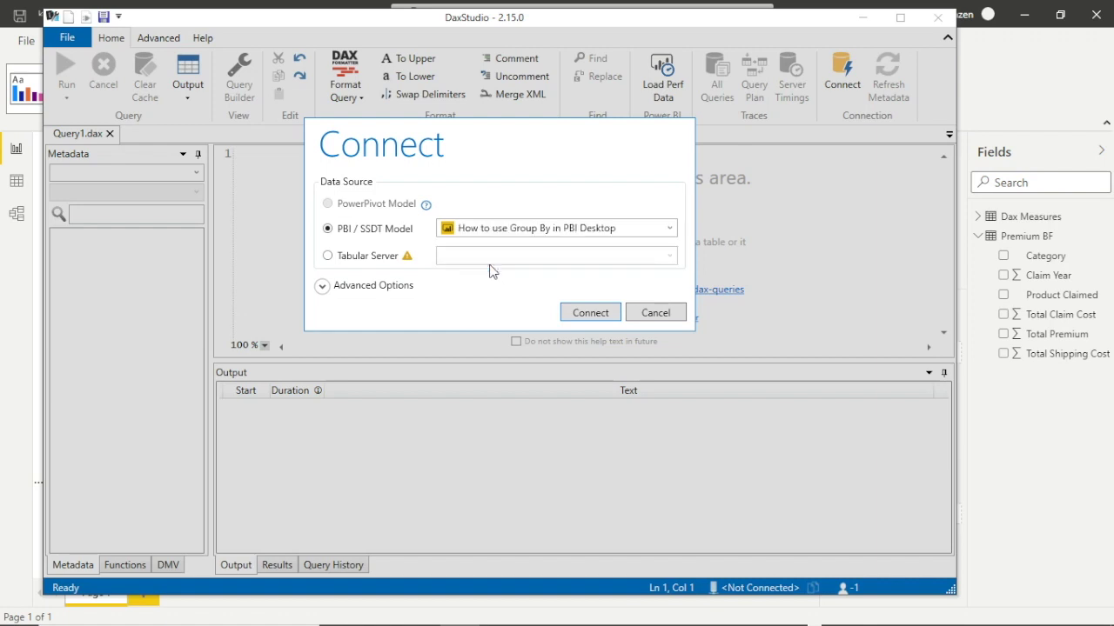
click(581, 314)
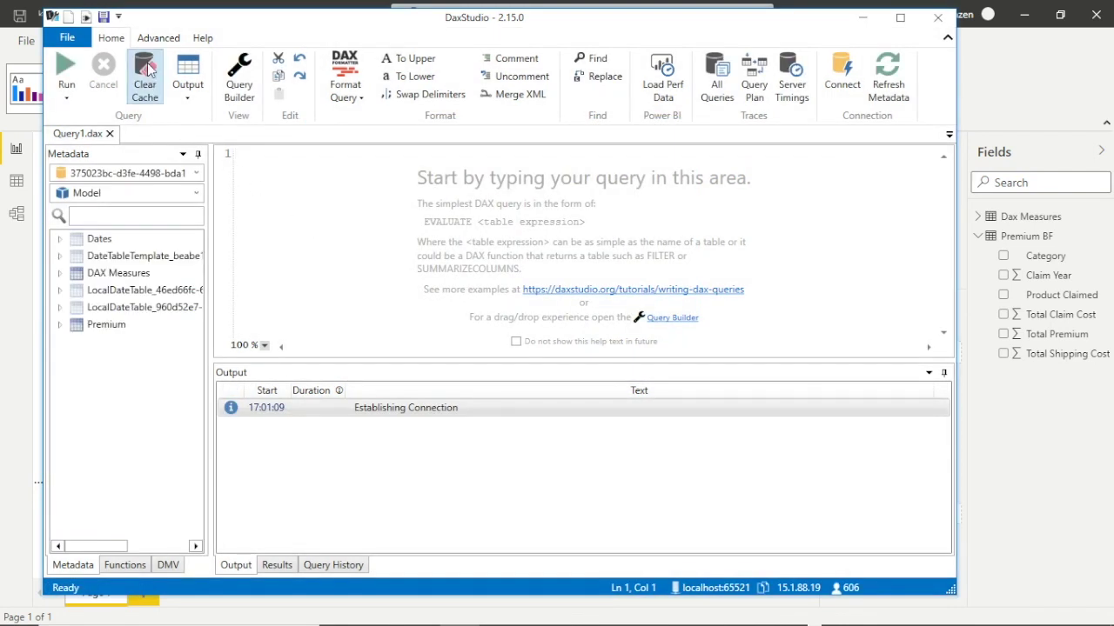
Clear the connected model's cache and minimise DAX Studio.
click(155, 97)
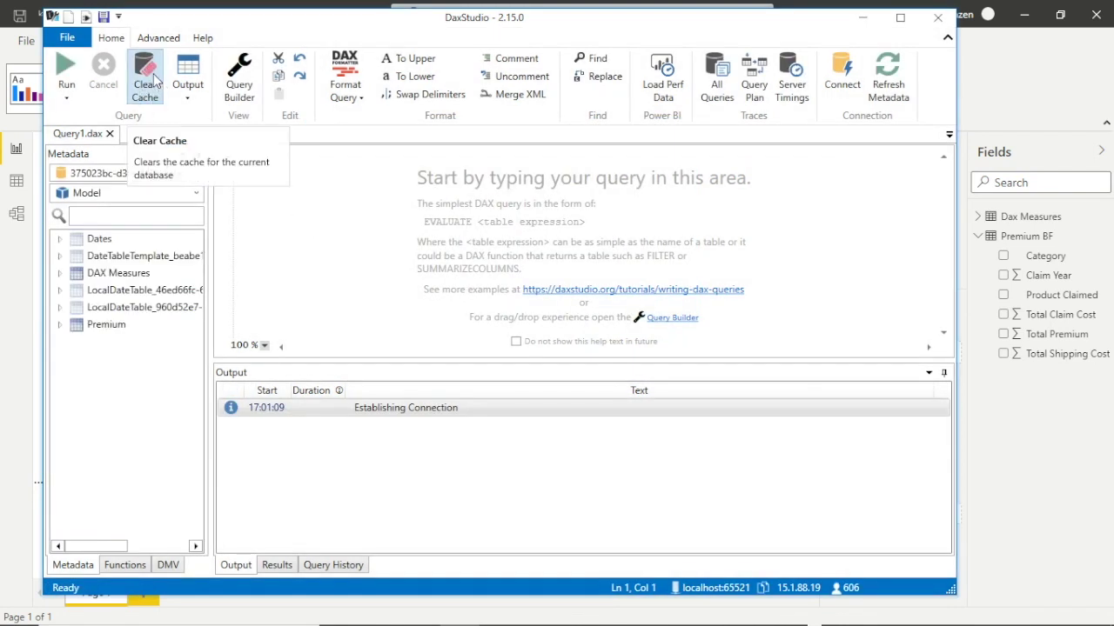
click(152, 78)
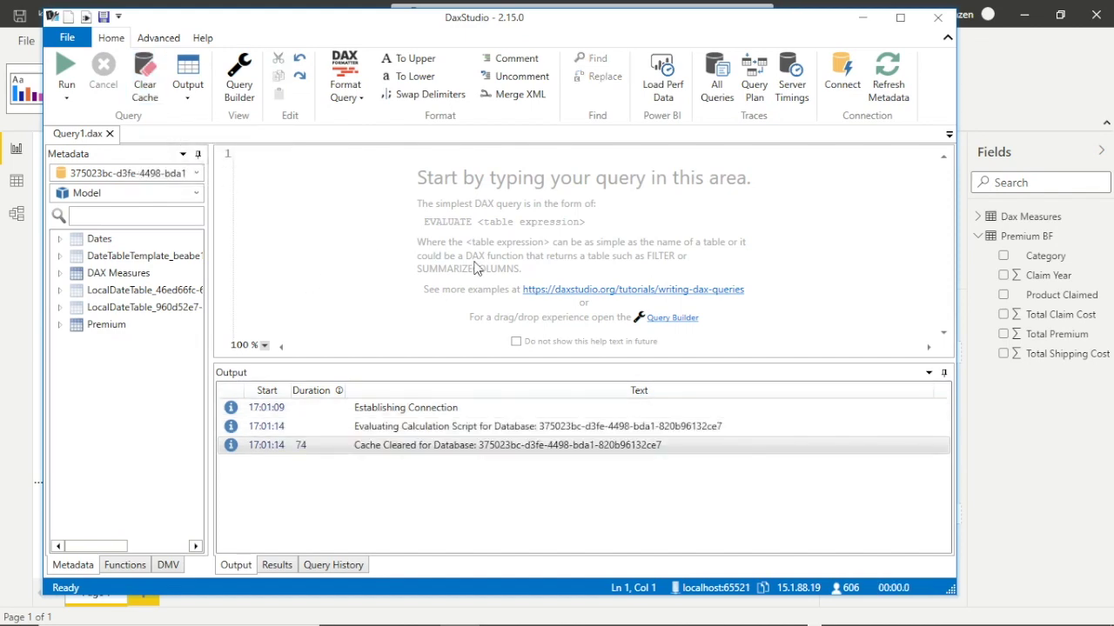
click(863, 19)
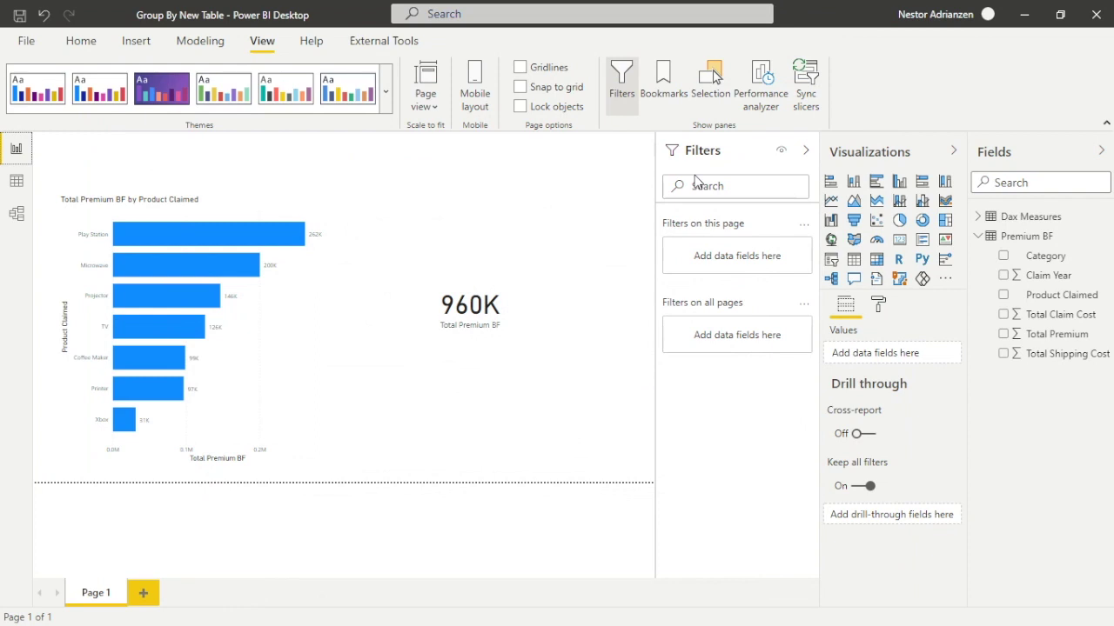
Switch to the How to use Group By in PBI Desktop report and record its visuals' refresh with Performance analyzer.
click(1029, 19)
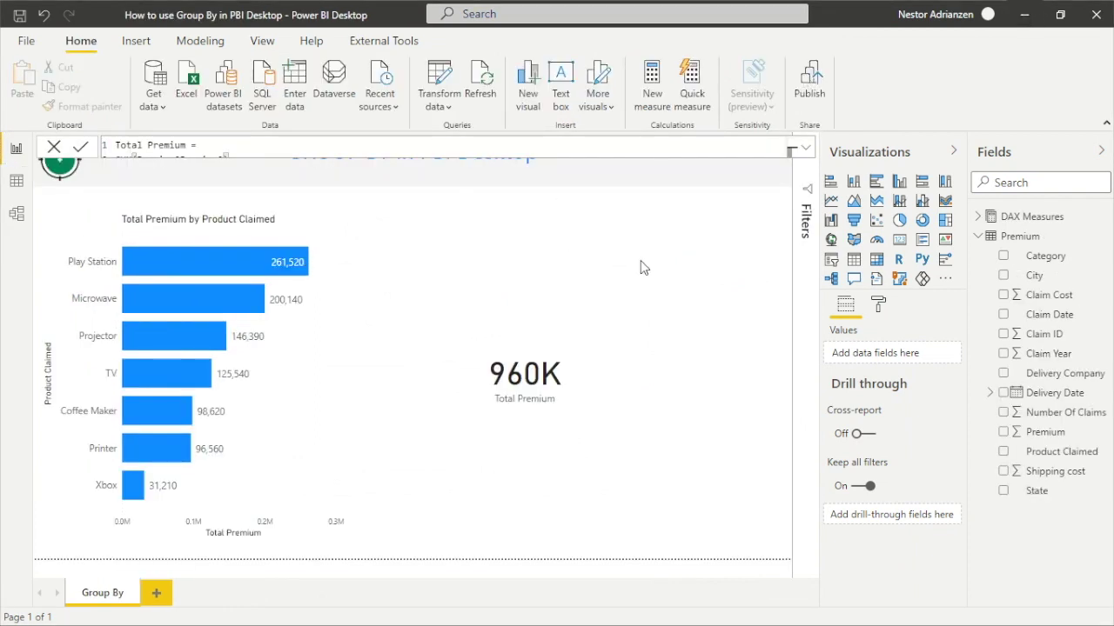
click(1015, 241)
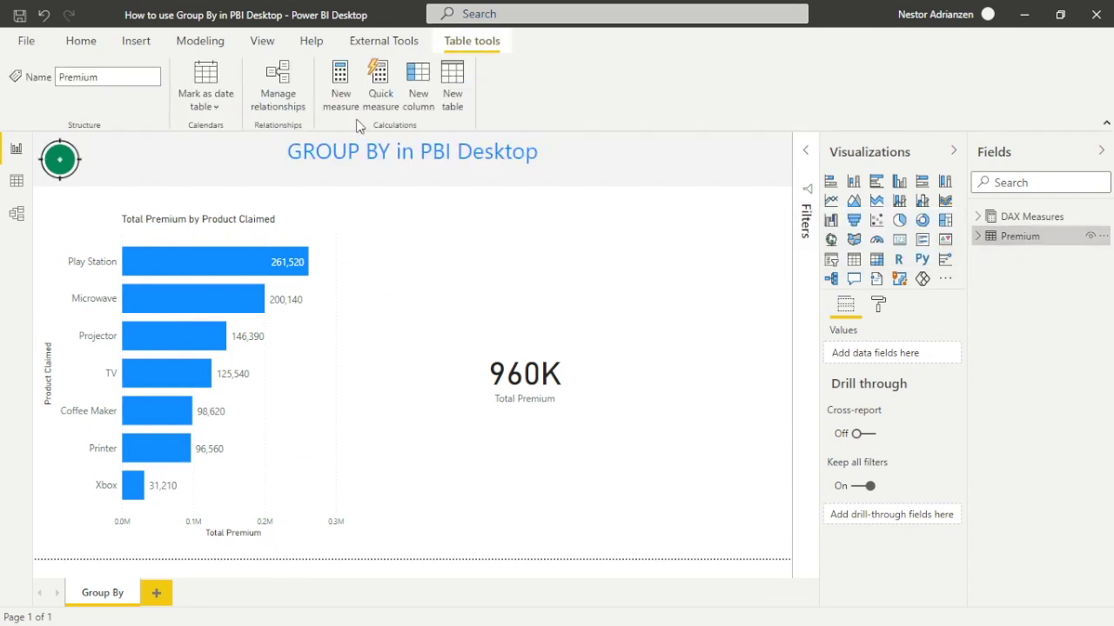
click(273, 48)
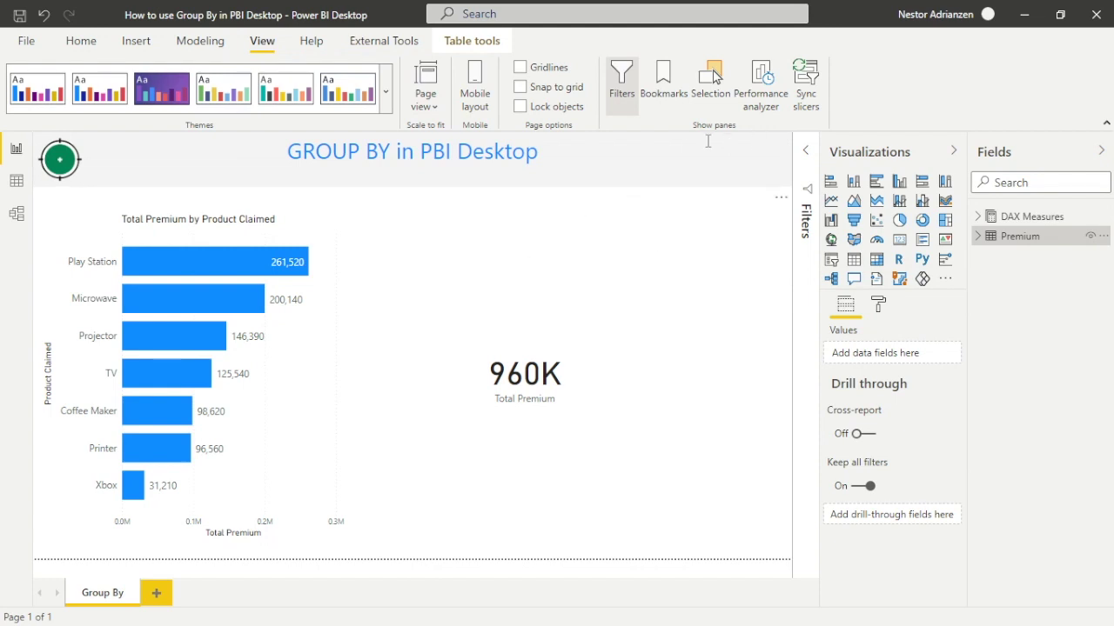
click(763, 77)
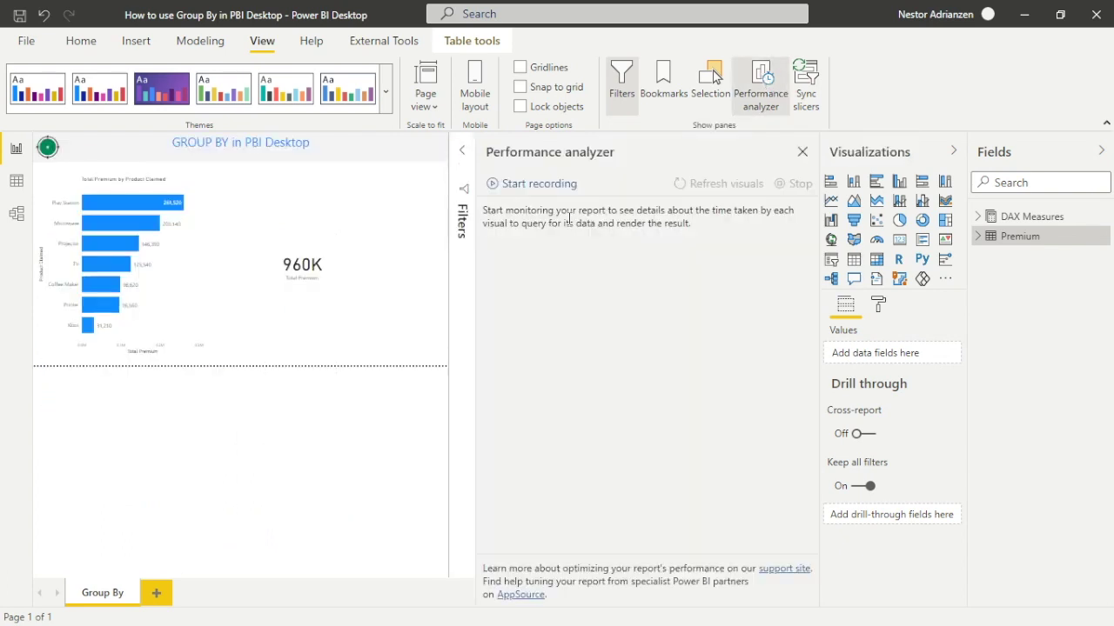
click(575, 183)
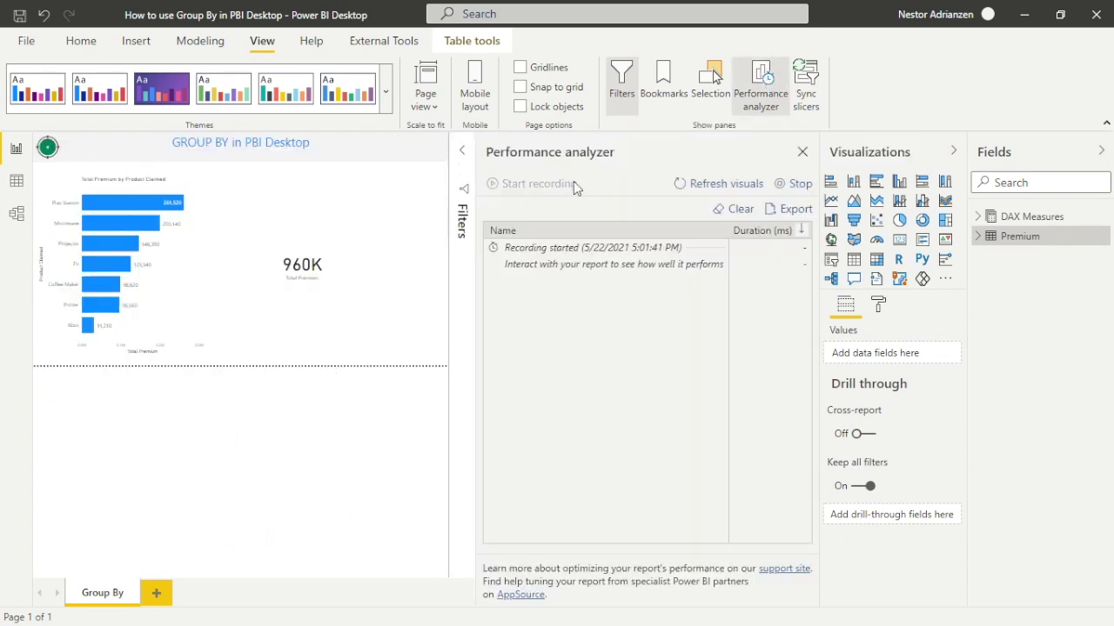
click(715, 185)
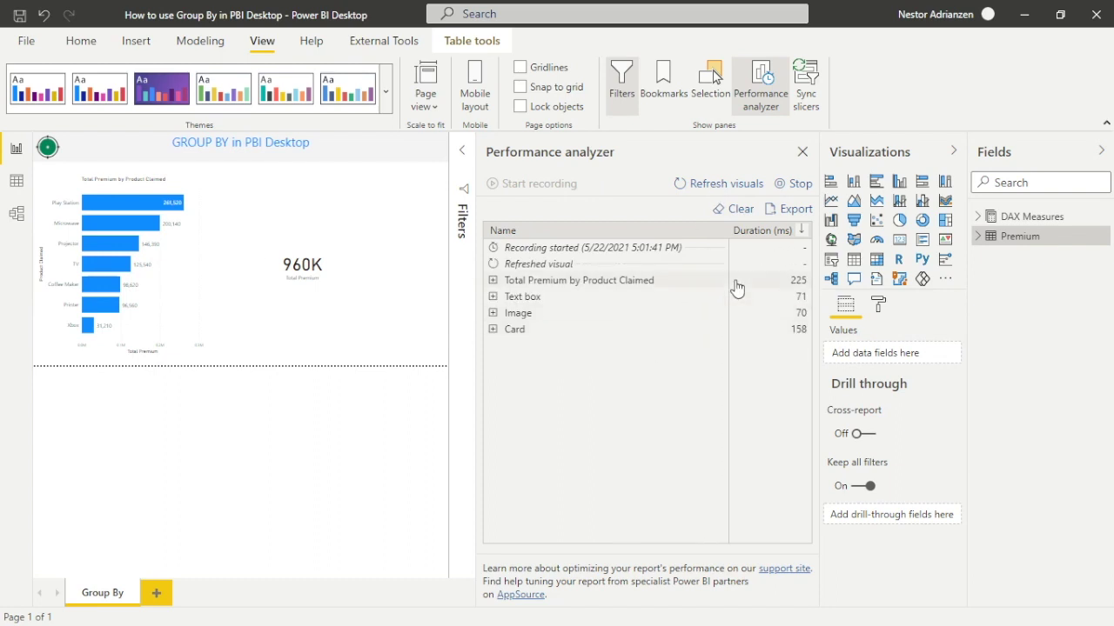
Sort the ungrouped report's Performance analyzer results by total time in descending order.
click(802, 237)
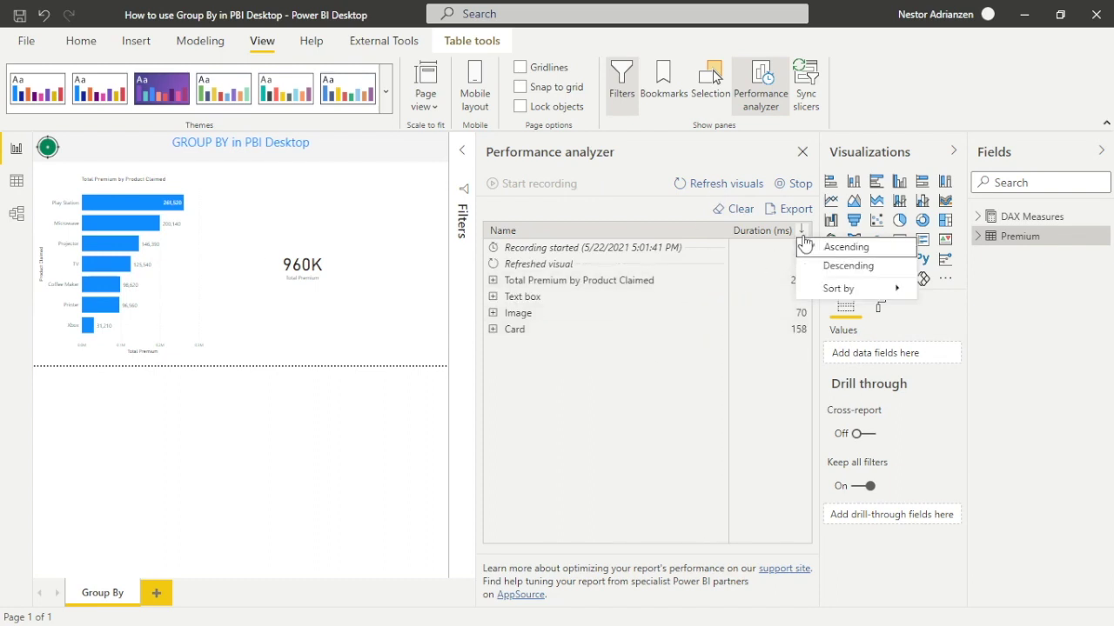
mouse_move(844, 290)
click(927, 289)
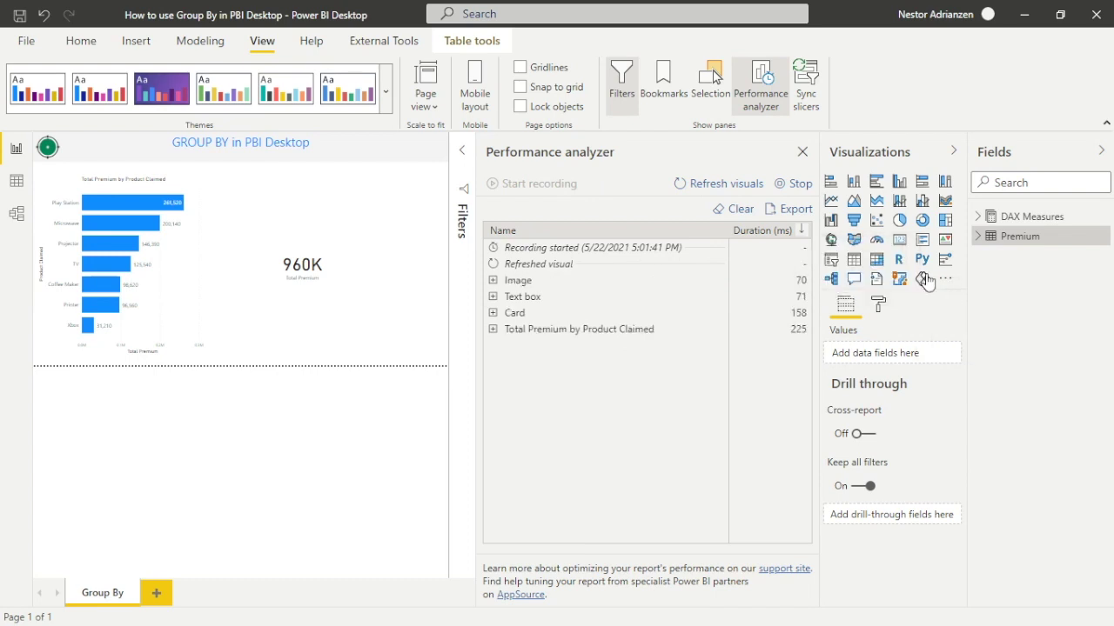
click(804, 234)
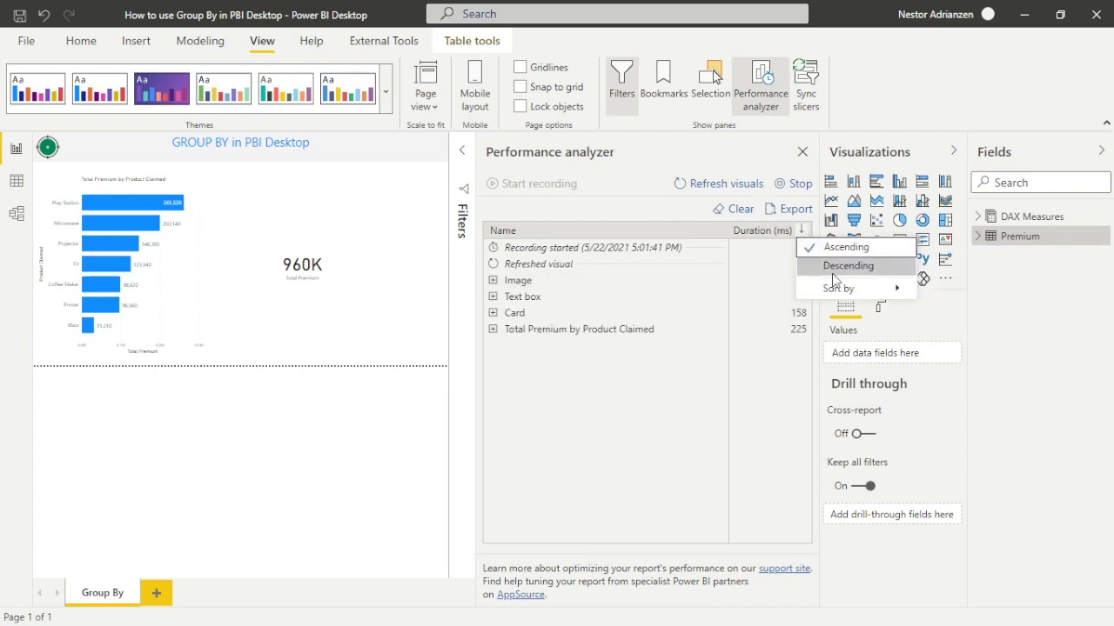
click(874, 270)
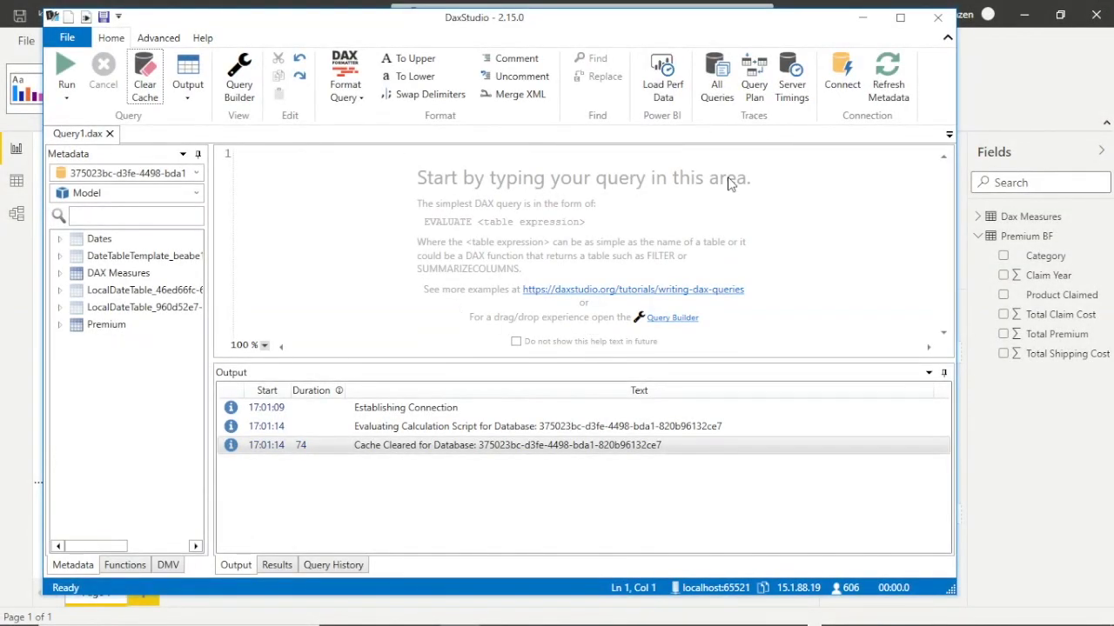
In DAX Studio, connect to the Group By New Table model, clear its cache and minimise the program.
click(842, 95)
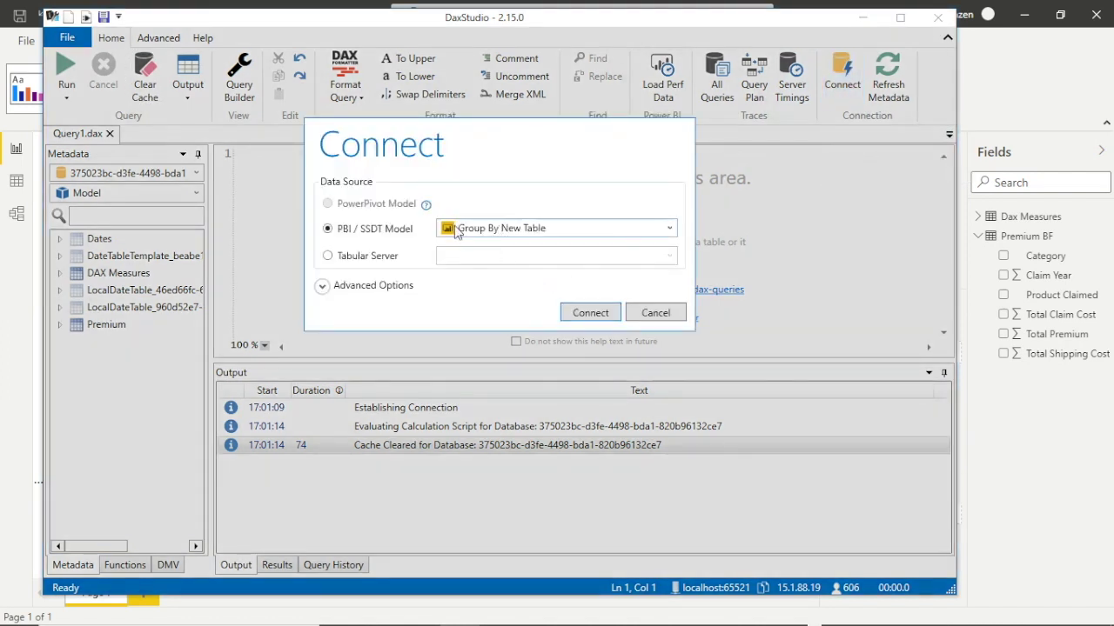
click(590, 315)
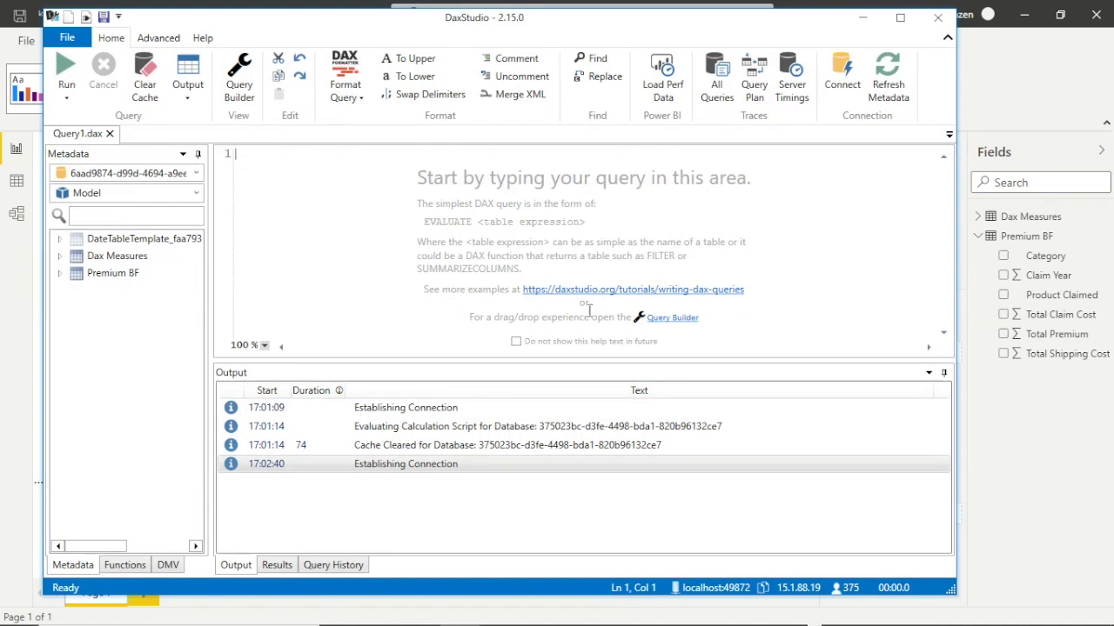
click(155, 99)
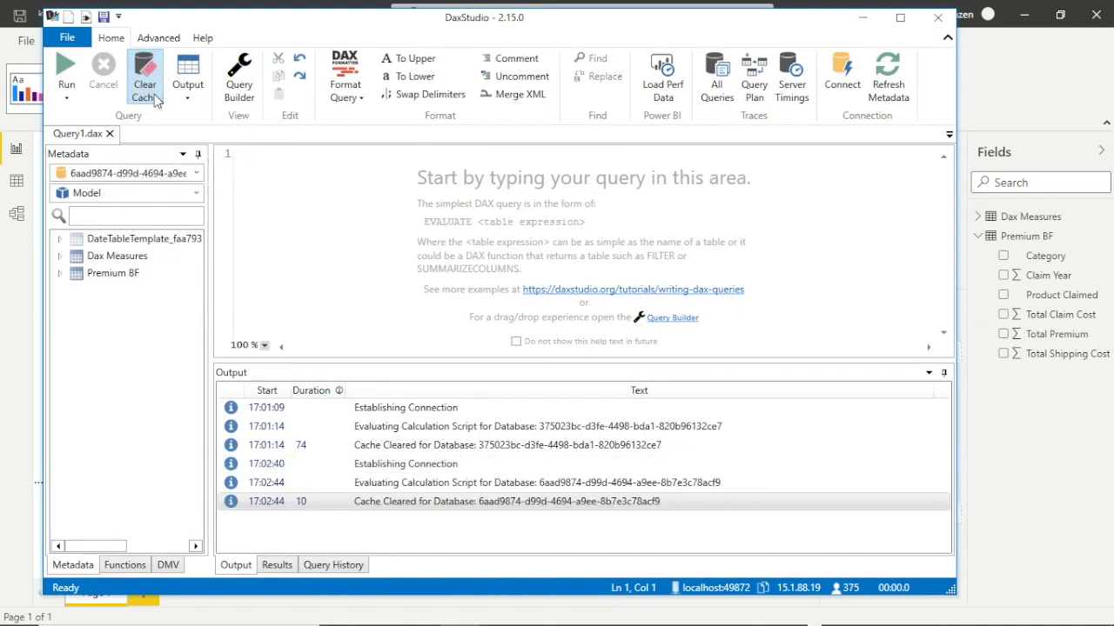
click(862, 17)
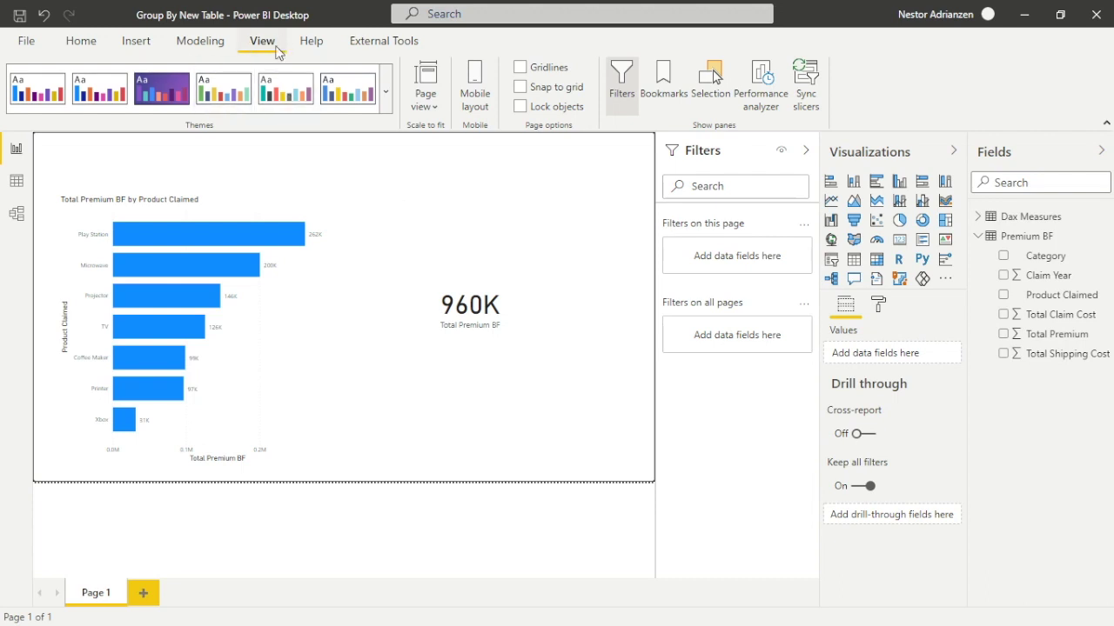
Record a refresh of the Group By New Table report's visuals with Performance analyzer.
click(757, 83)
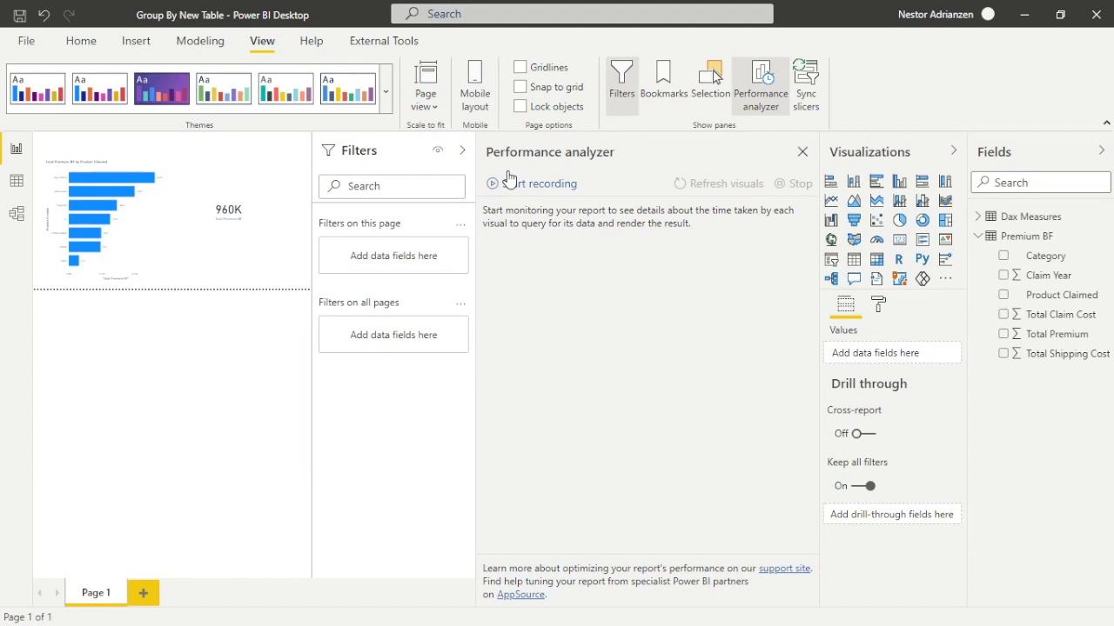
click(516, 185)
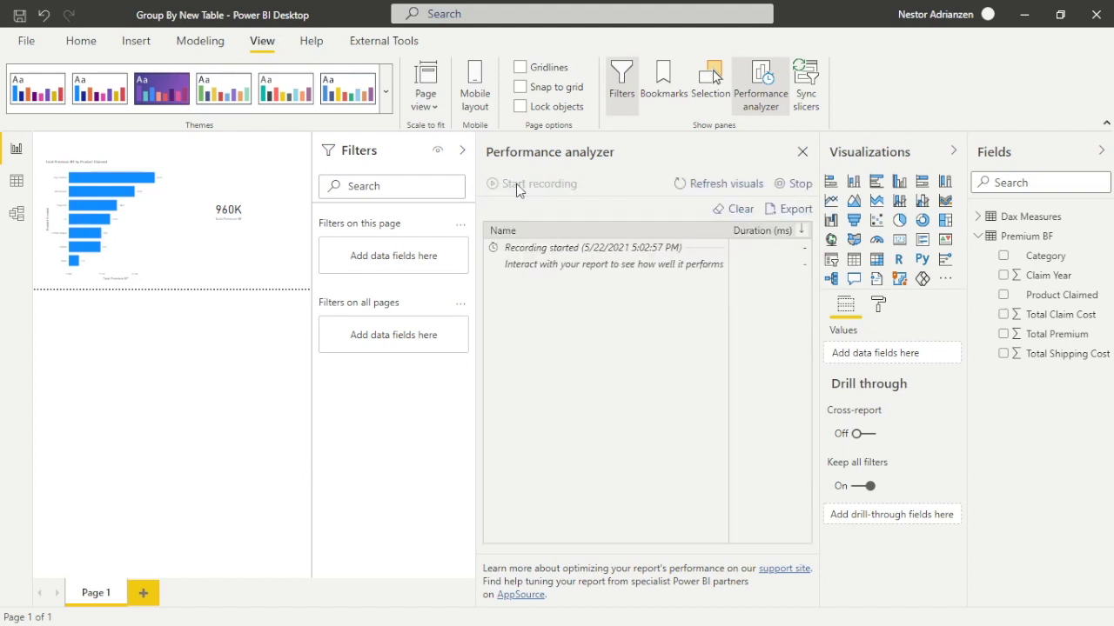
click(716, 186)
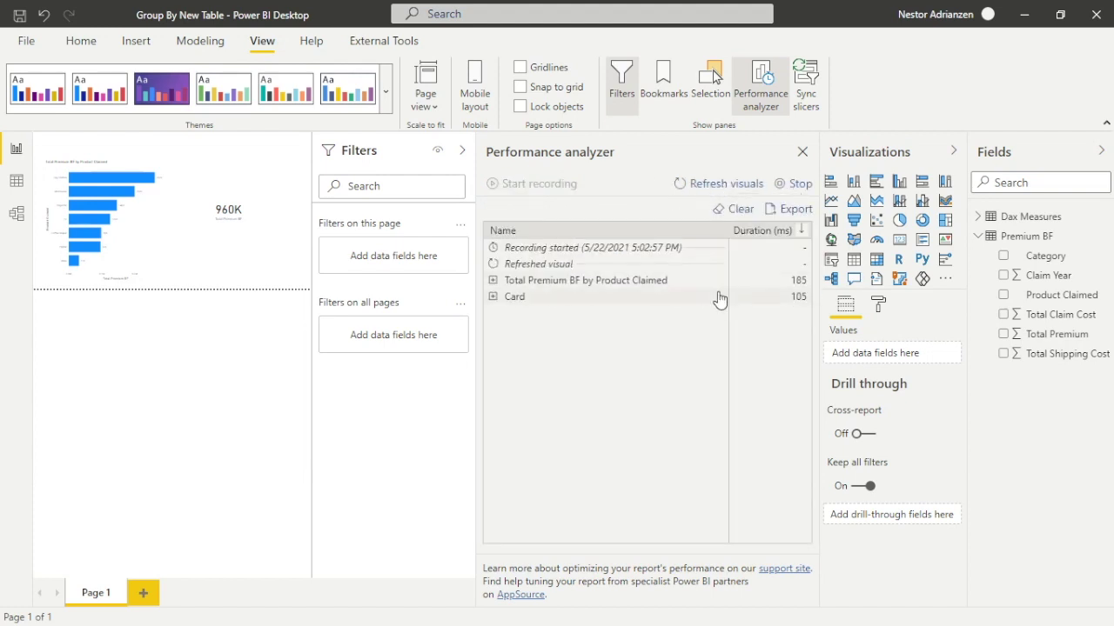
Sort the Group By New Table report's Performance analyzer results by total time in descending order.
click(804, 232)
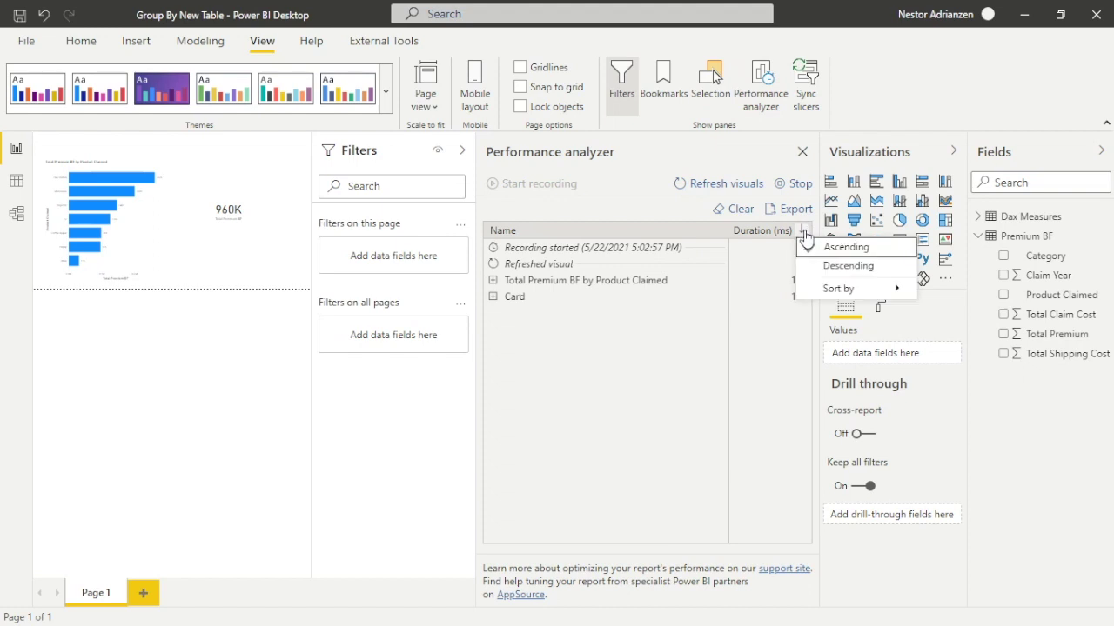
mouse_move(856, 290)
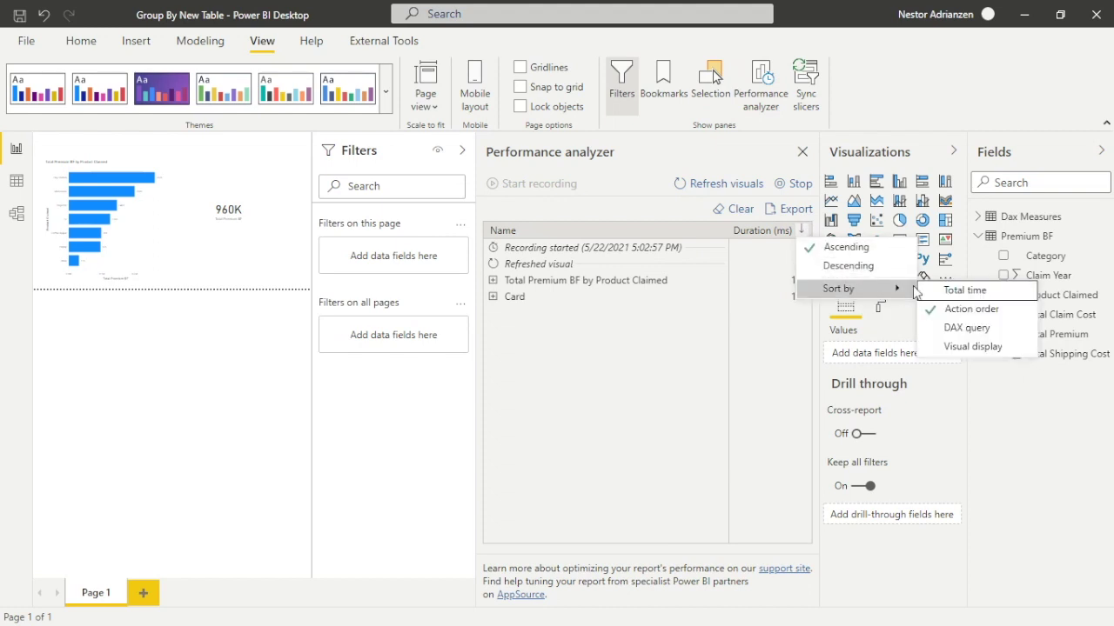
click(961, 291)
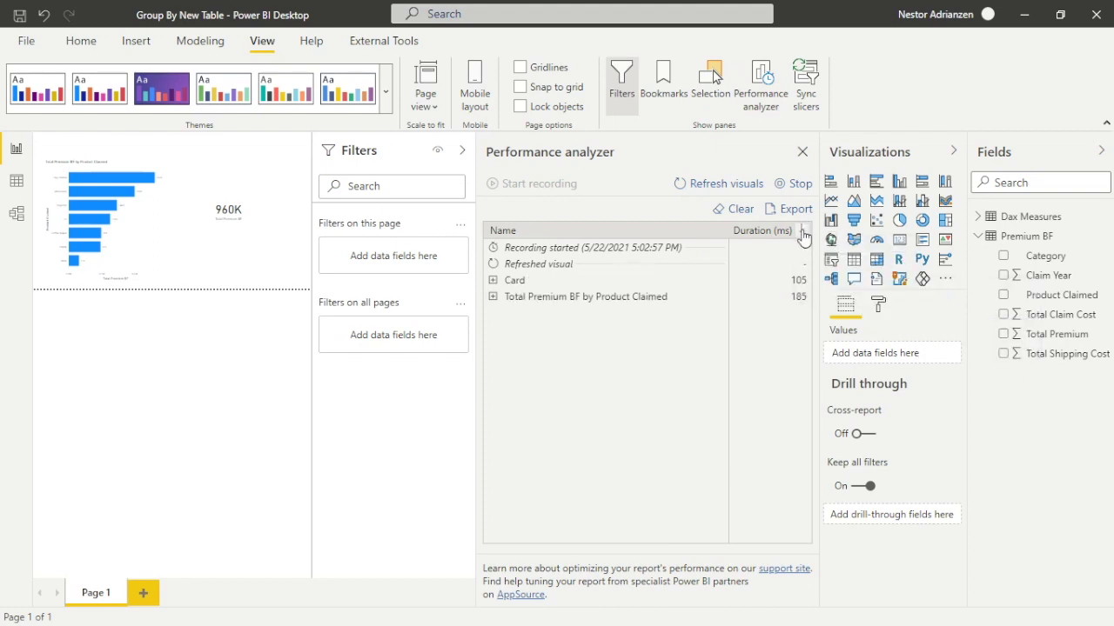
click(804, 233)
click(831, 265)
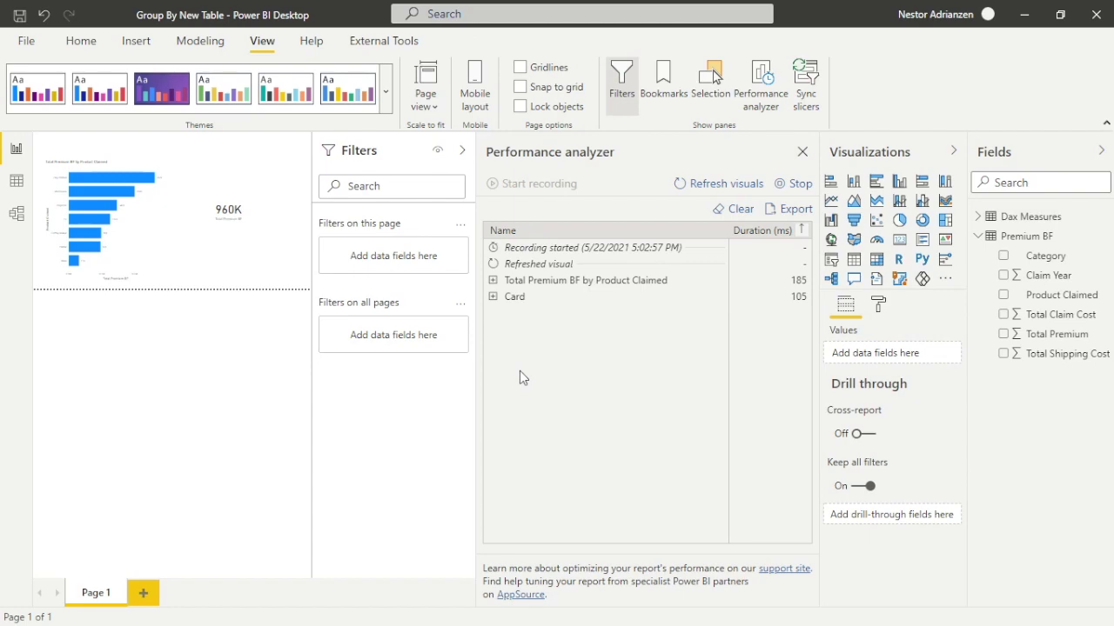
Place the two Power BI reports side by side and collapse the Visualizations pane in each to compare durations.
key(super+Left)
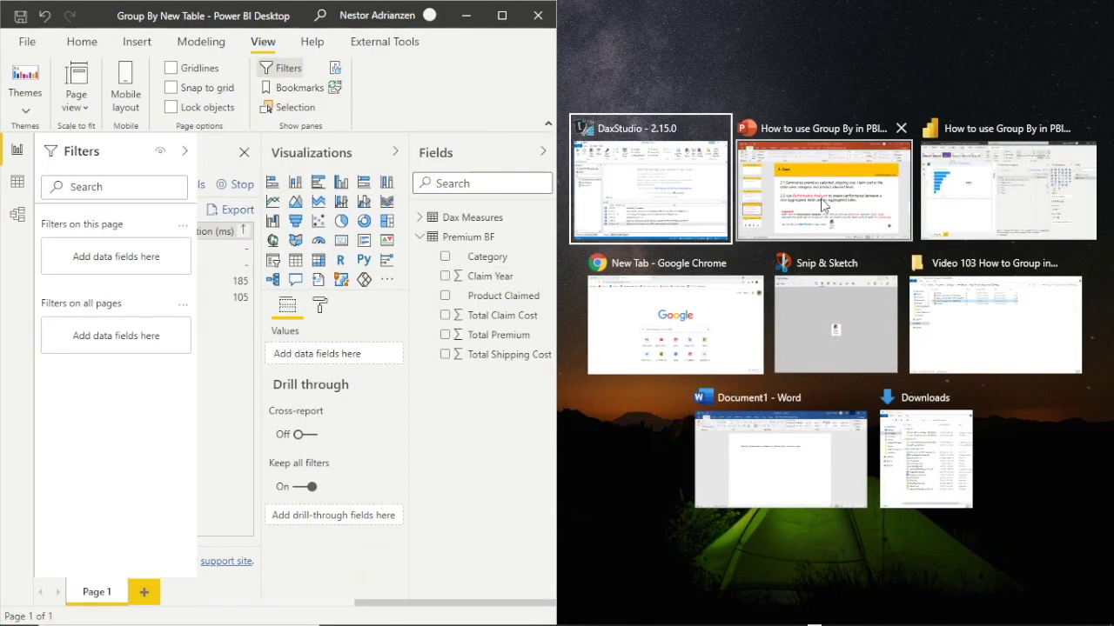
click(963, 191)
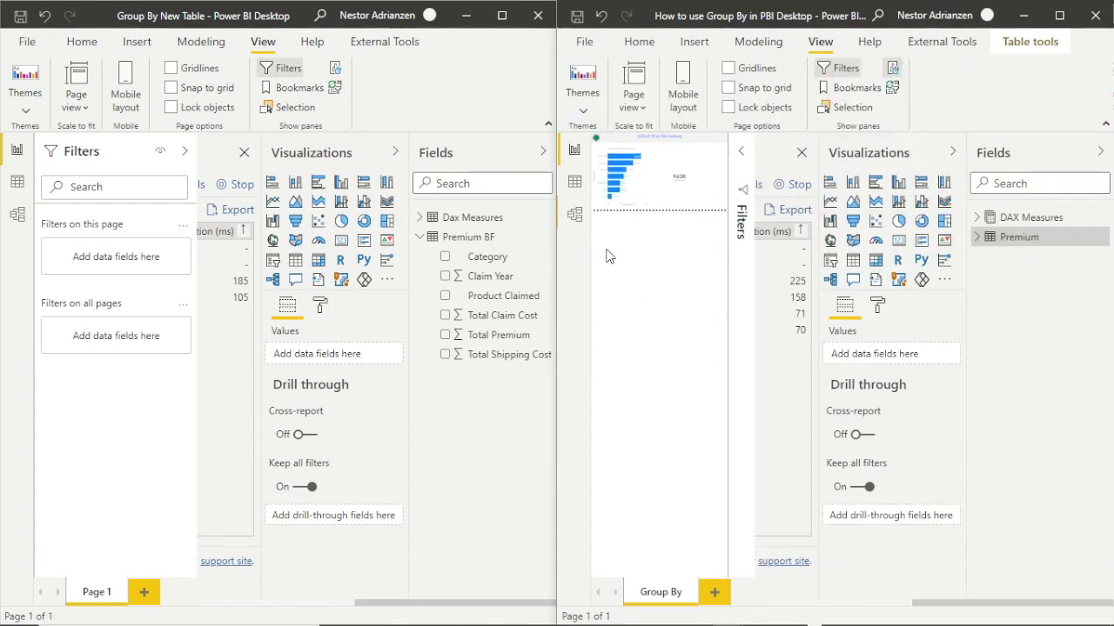
click(393, 155)
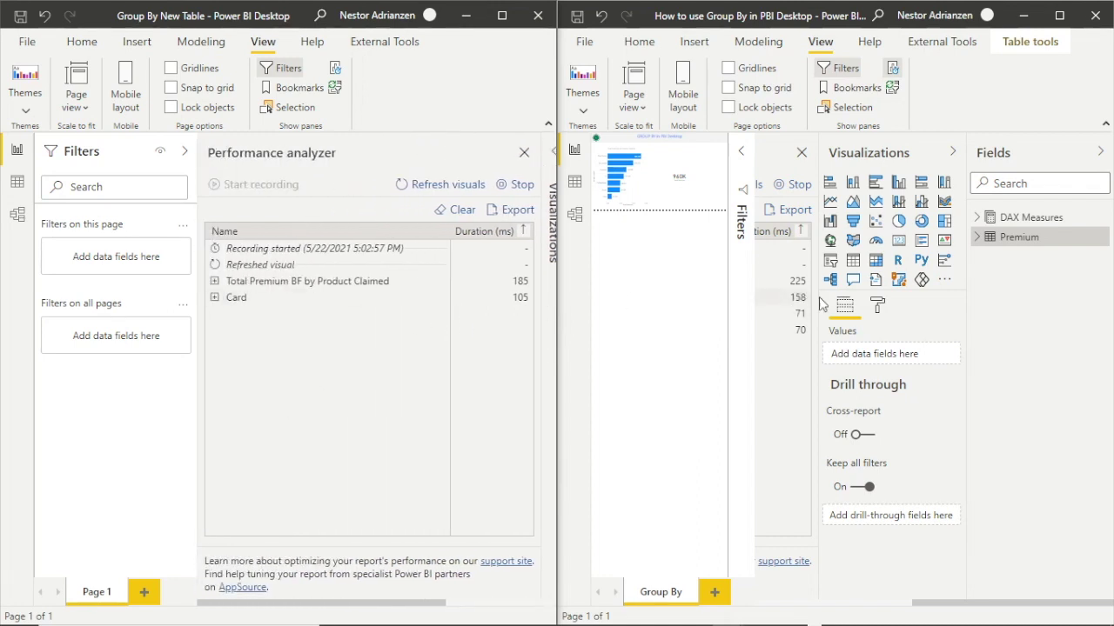
click(953, 152)
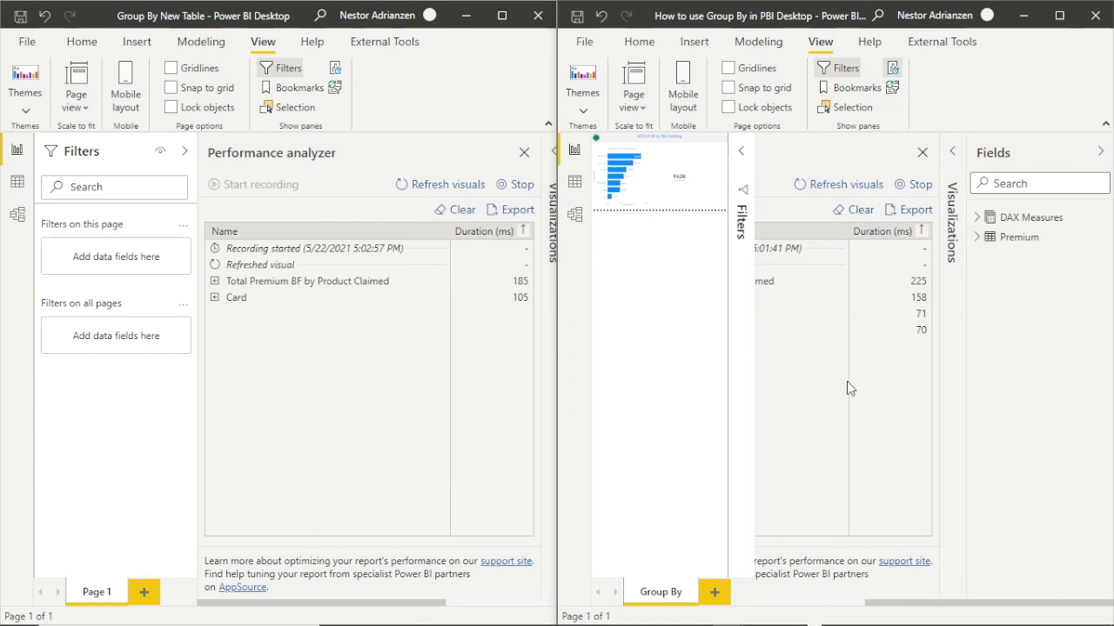